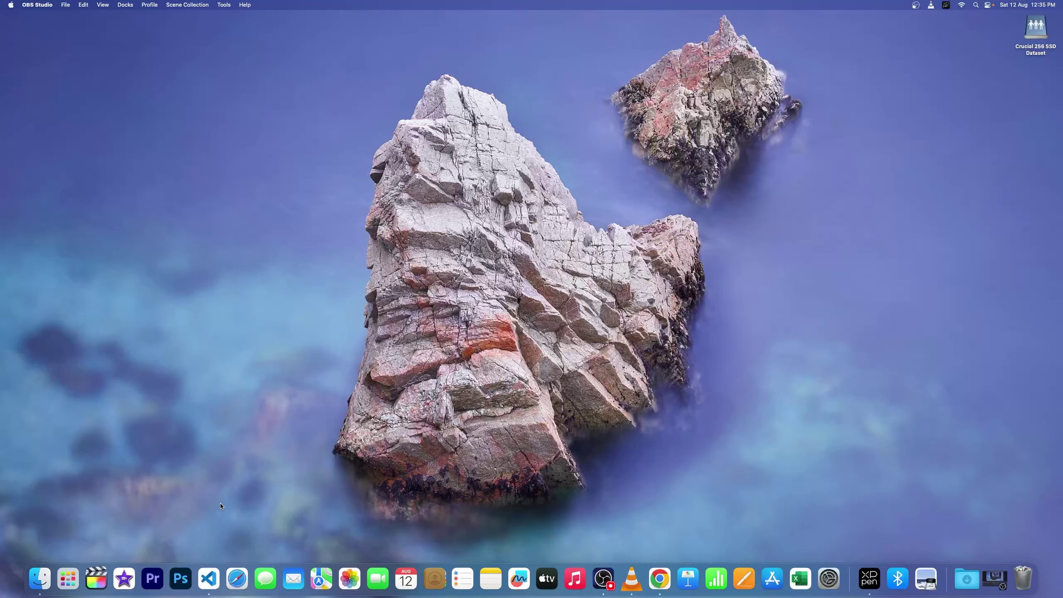
# Find 'store' in Launchpad, launch the App Store, then minimize it.
pyautogui.click(236, 579)
pyautogui.press('F4')
pyautogui.write('st')
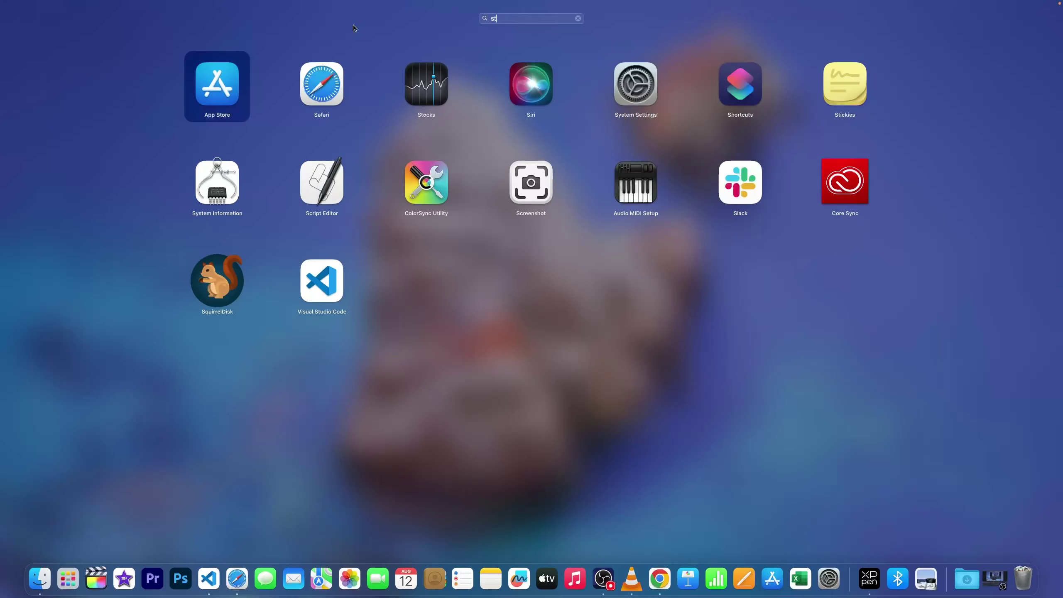
pyautogui.write('ore')
pyautogui.press('Return')
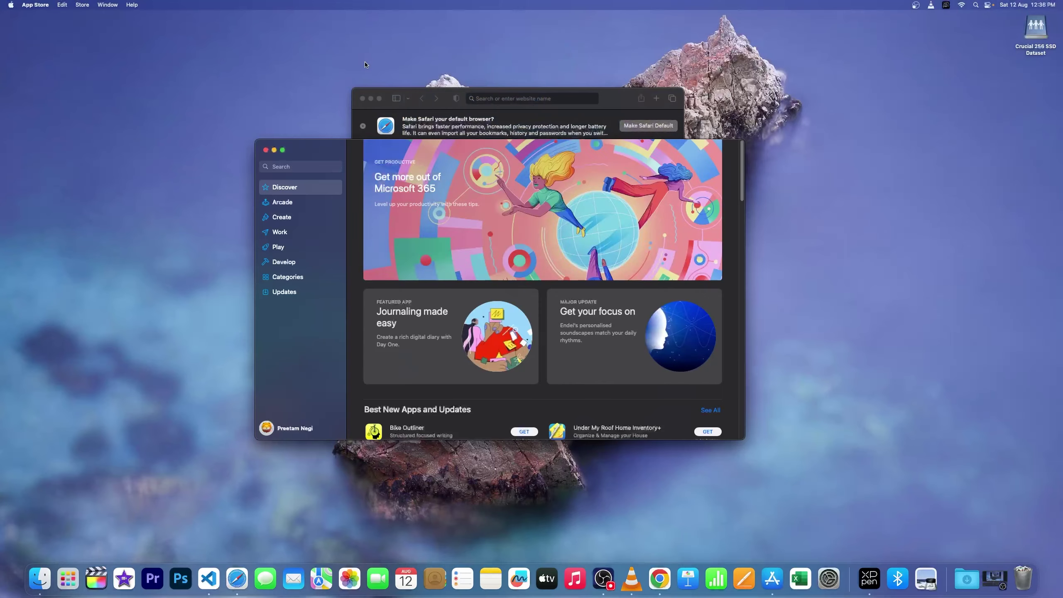
pyautogui.press('super+m')
# Make Safari full screen and load autodesk.com.
pyautogui.click(382, 100)
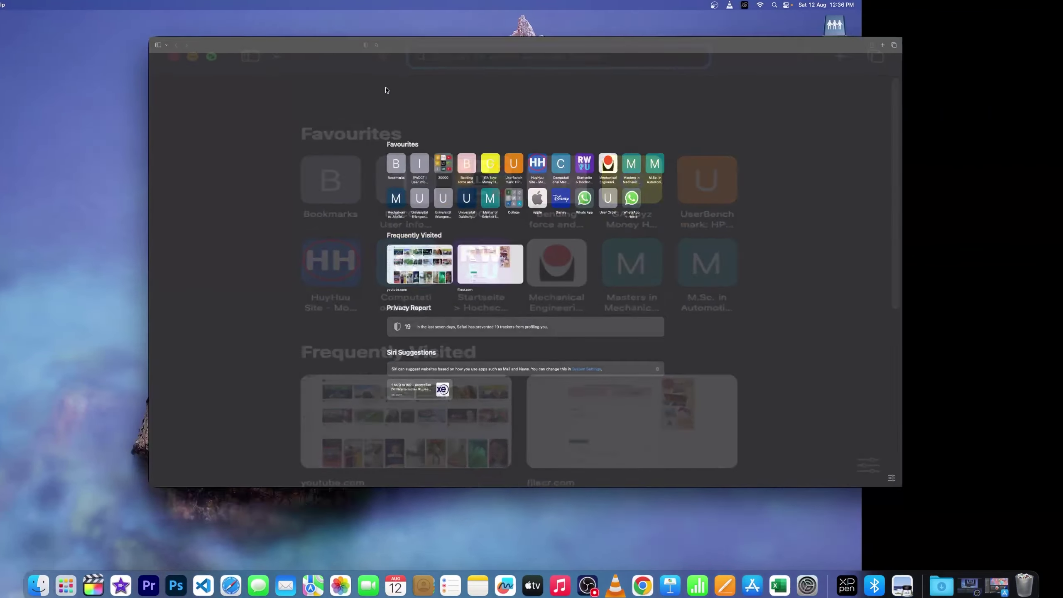
pyautogui.write('au')
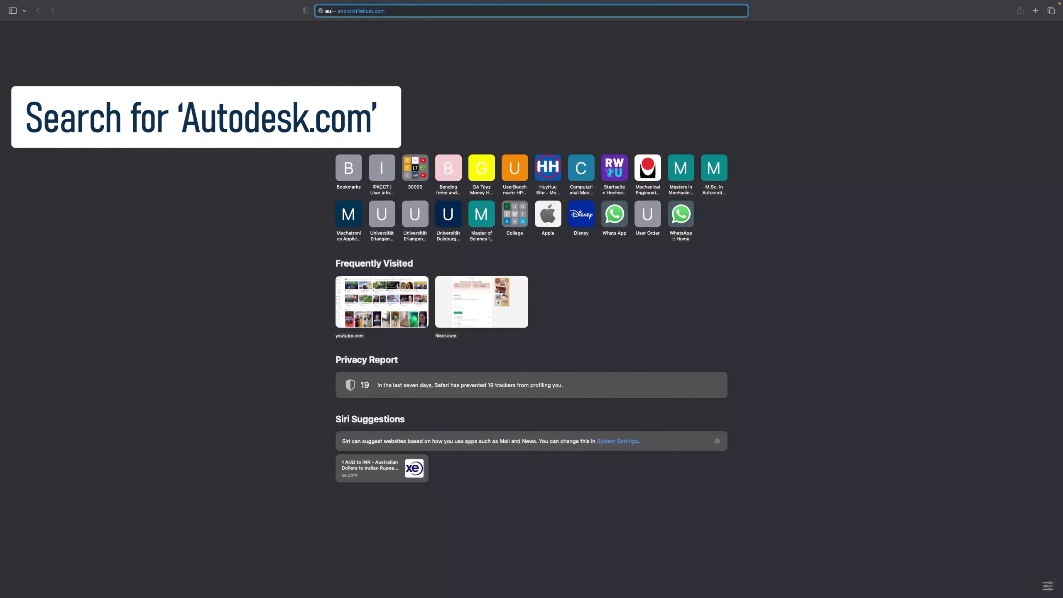
pyautogui.write('todesk.com')
pyautogui.press('Return')
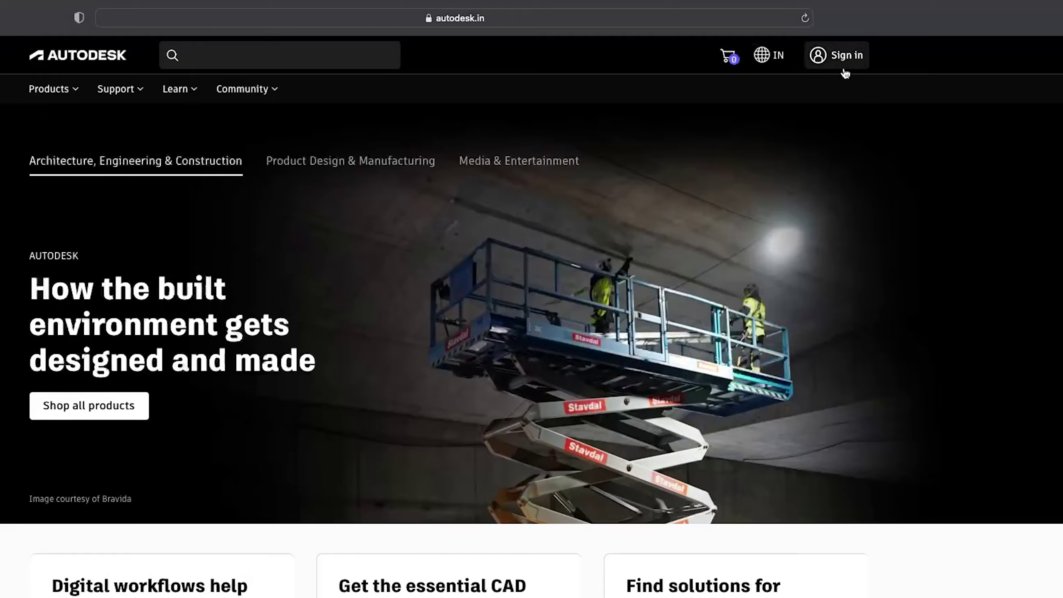
# Open the Autodesk sign-in page, briefly viewing the create-account form before returning.
pyautogui.click(851, 67)
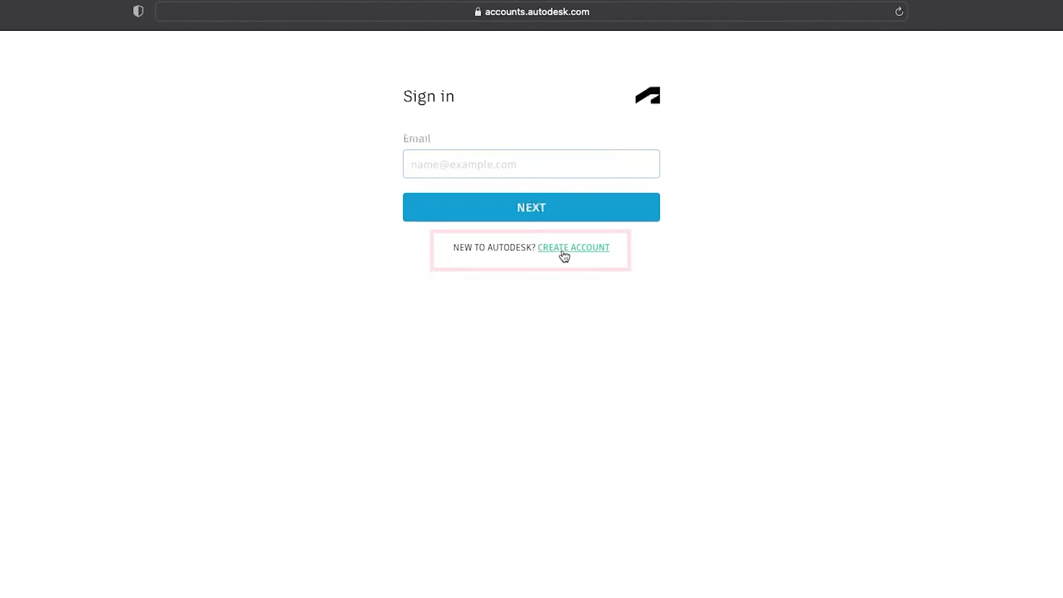
pyautogui.click(563, 251)
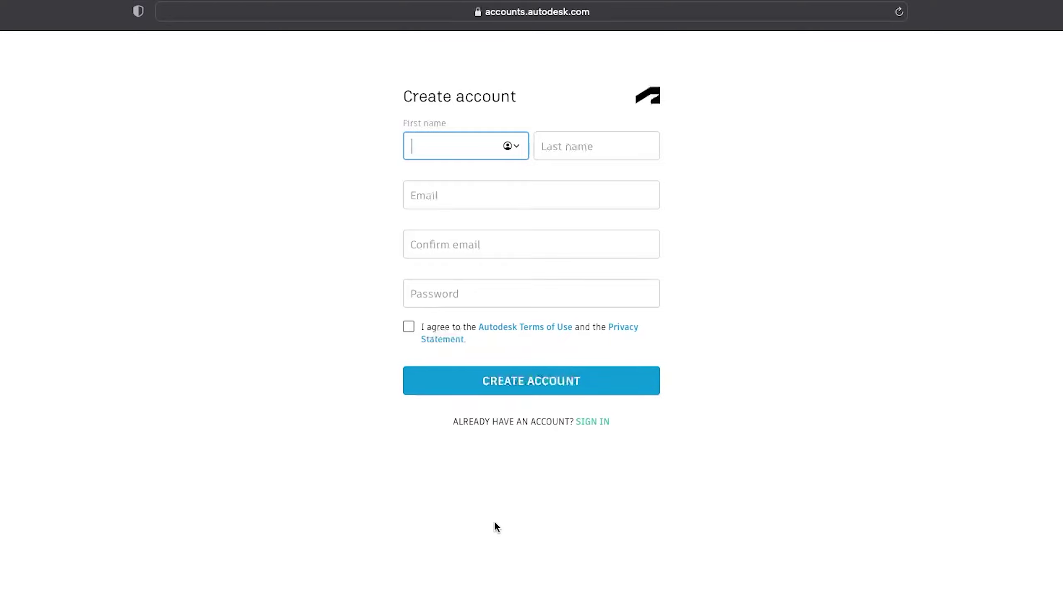
pyautogui.click(594, 419)
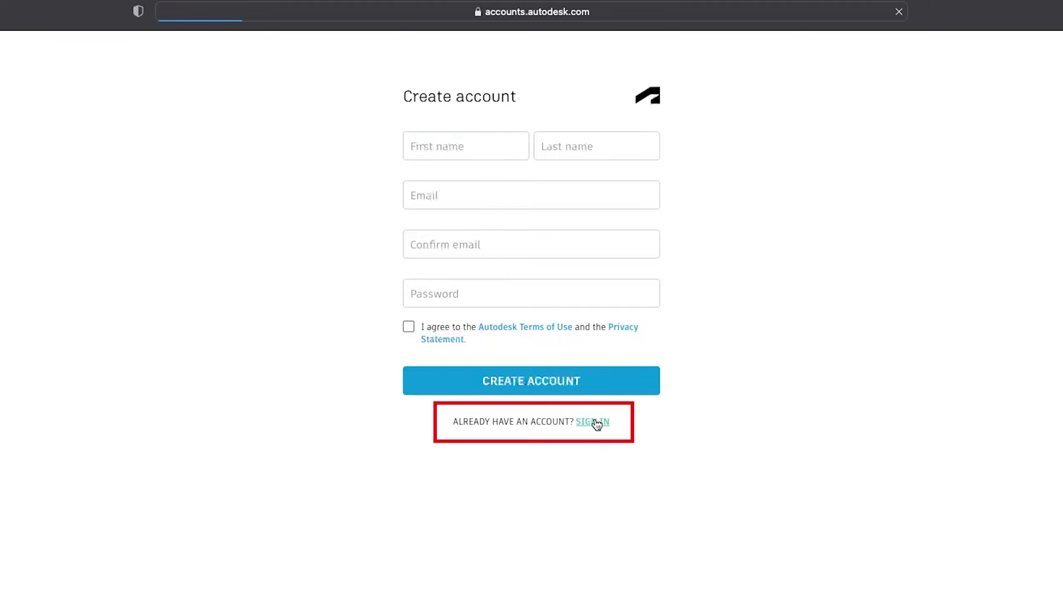
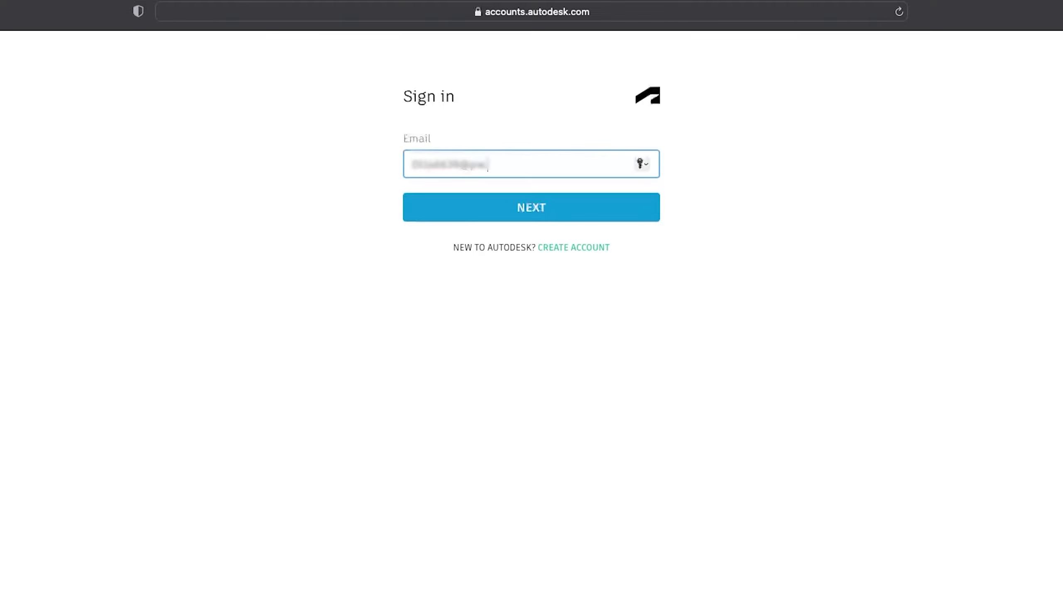
# Sign in with the account e-mail and password, staying signed in, and decline saving the password.
pyautogui.click(538, 208)
pyautogui.write('***')
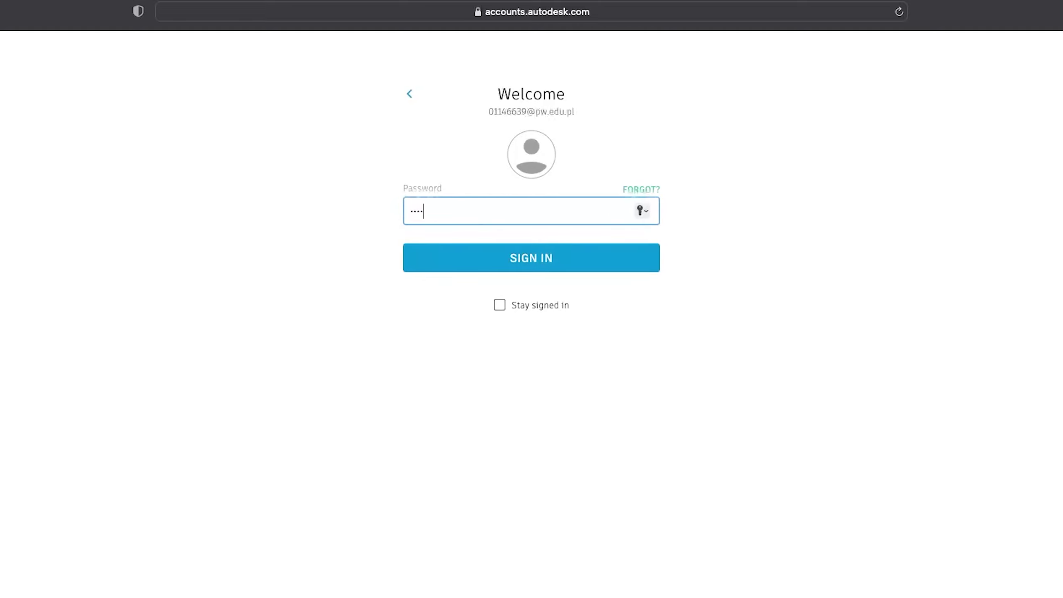
pyautogui.write('*******')
pyautogui.click(499, 305)
pyautogui.click(531, 257)
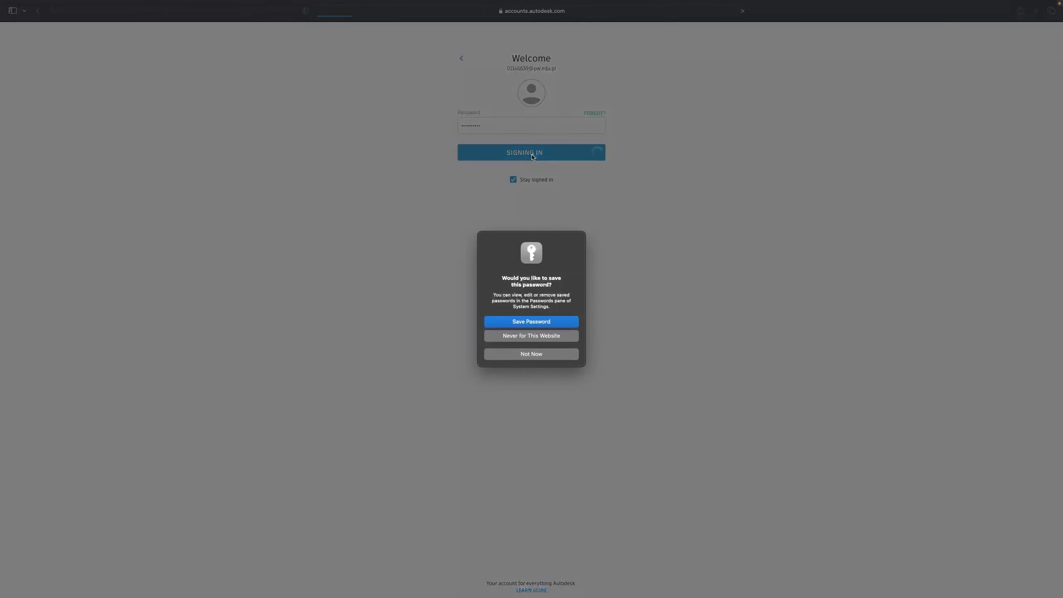
pyautogui.click(560, 321)
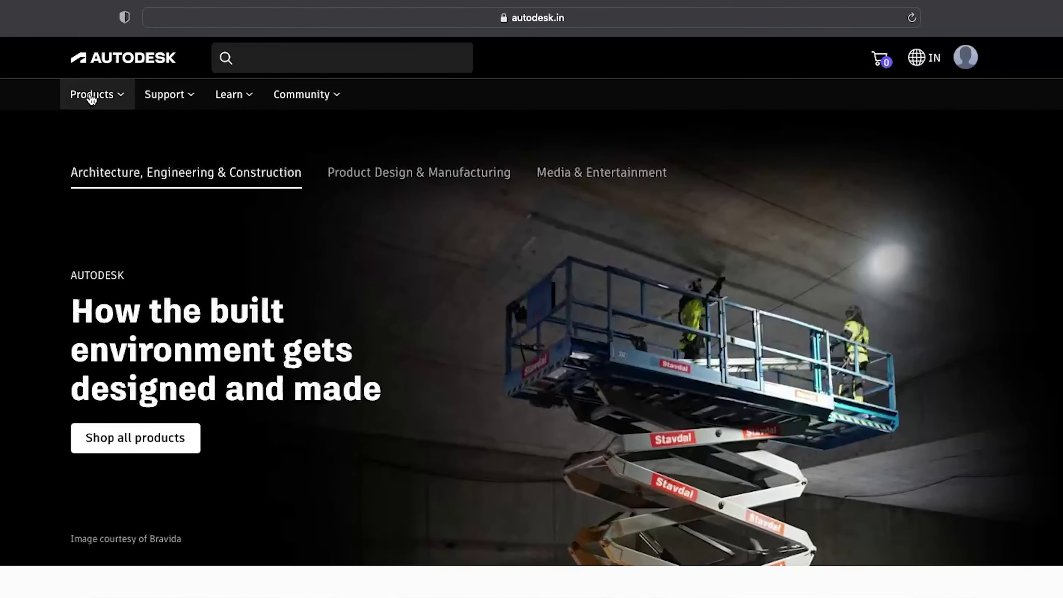
# Open AutoCAD from the Products menu and scroll through its pricing and overview.
pyautogui.click(290, 55)
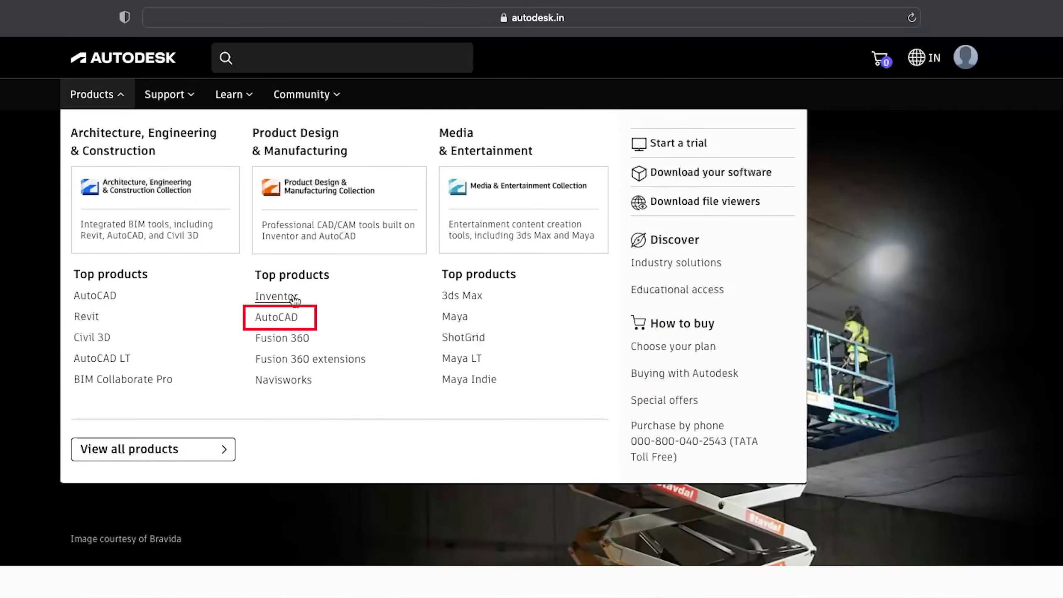
pyautogui.click(288, 317)
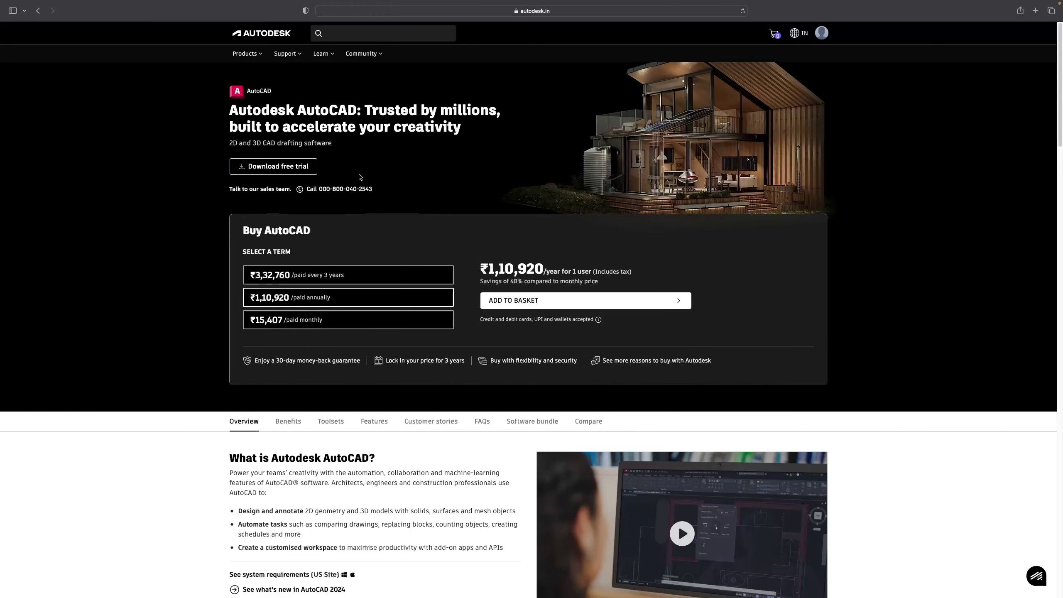
pyautogui.scroll(-1, 412, 175)
pyautogui.scroll(-2, 414, 173)
pyautogui.scroll(-5, 417, 172)
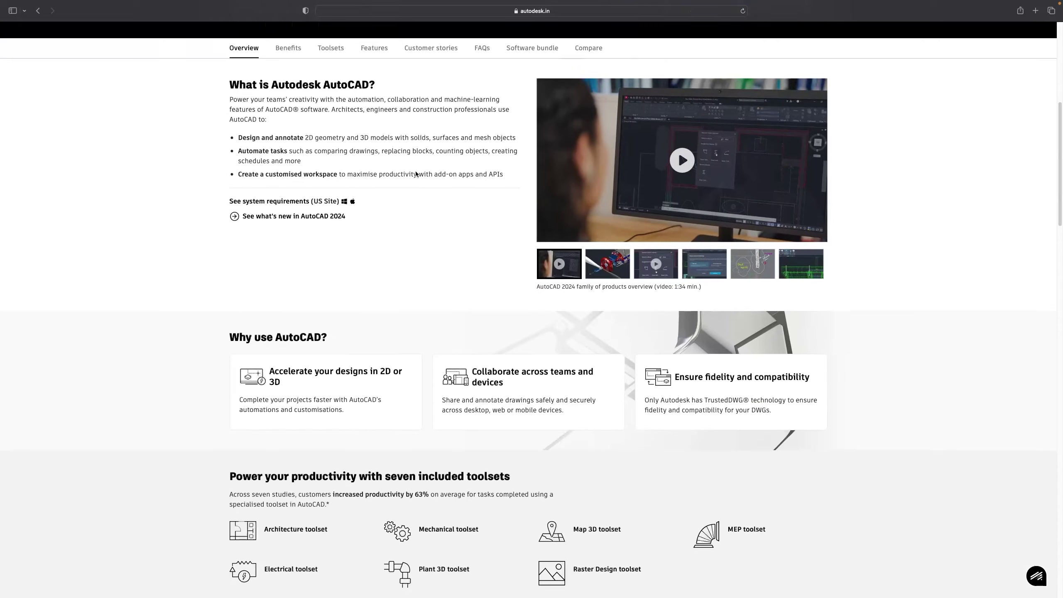
pyautogui.scroll(8, 417, 170)
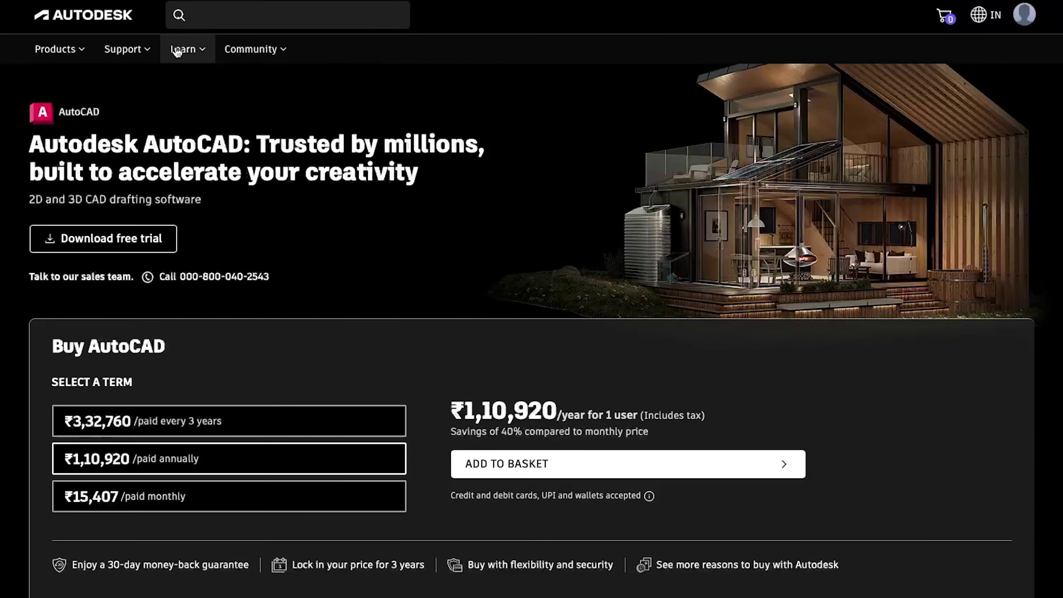
# Go to the Autodesk University site from the Learn menu and scroll to its footer.
pyautogui.click(321, 53)
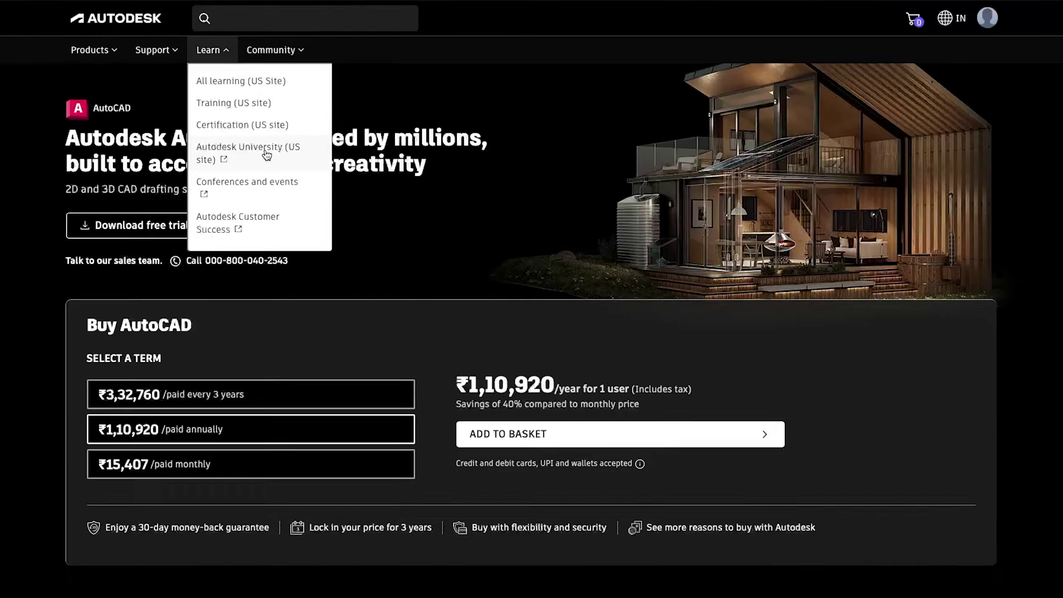
pyautogui.click(246, 163)
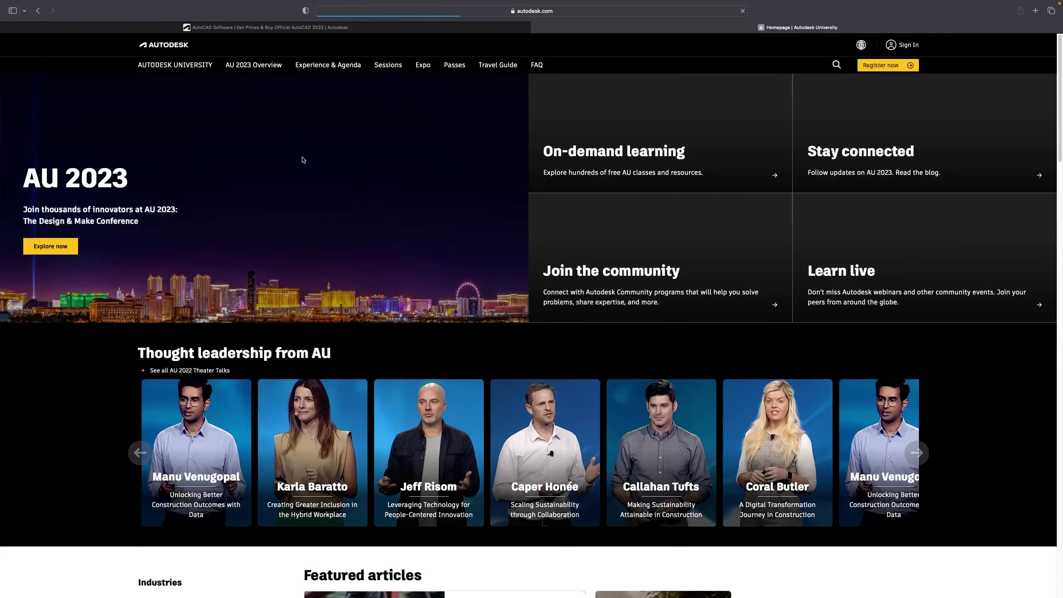
pyautogui.scroll(-8, 389, 333)
pyautogui.scroll(-7, 389, 334)
pyautogui.scroll(-3, 389, 334)
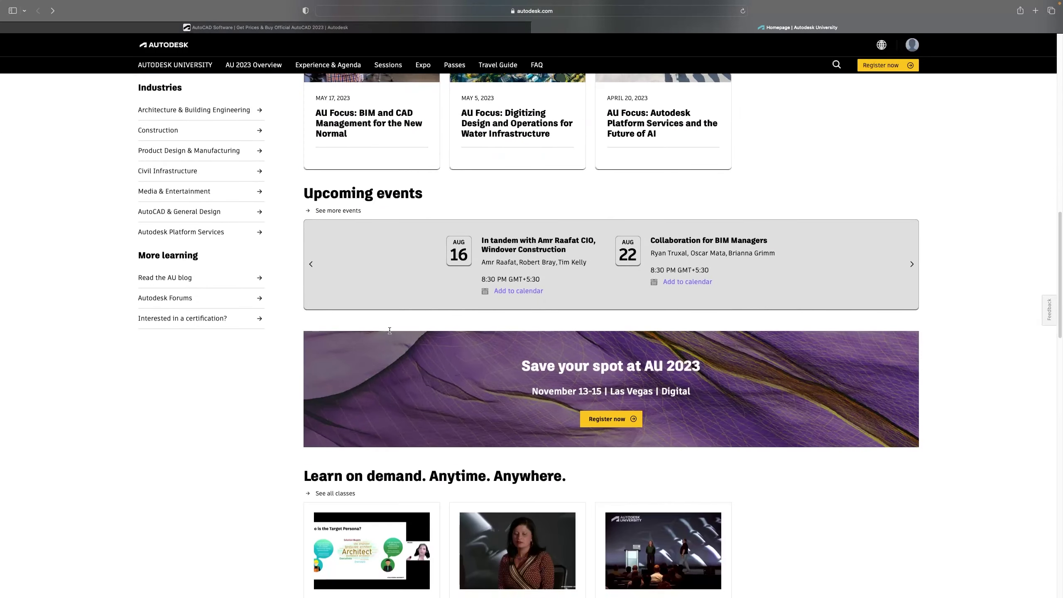
pyautogui.scroll(-7, 389, 334)
pyautogui.scroll(-6, 389, 333)
pyautogui.scroll(-9, 389, 333)
pyautogui.scroll(-4, 389, 333)
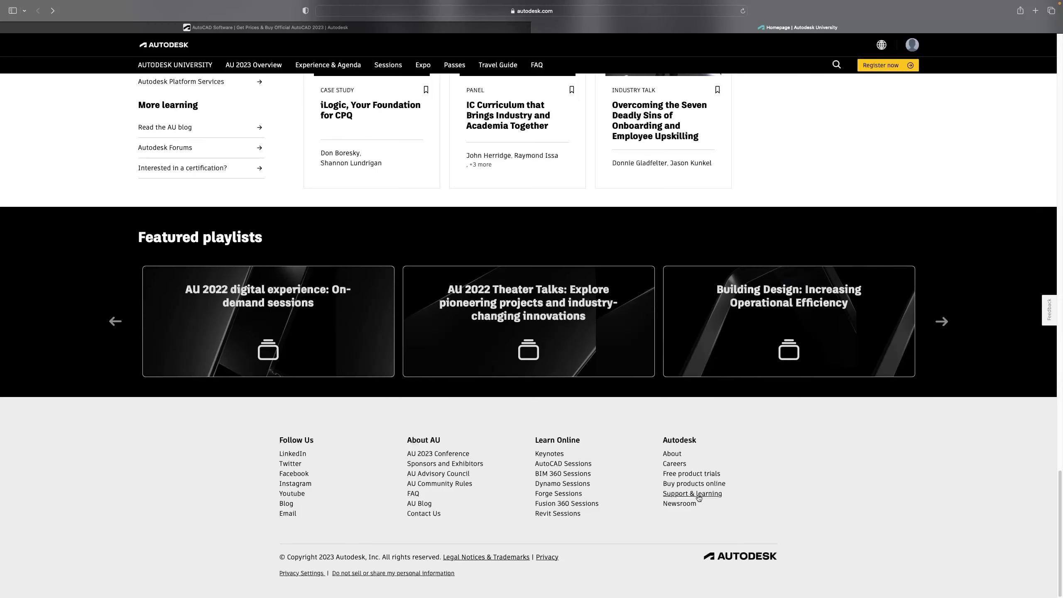
# Open Support & learning, then the Access software guide under Get education software.
pyautogui.click(821, 421)
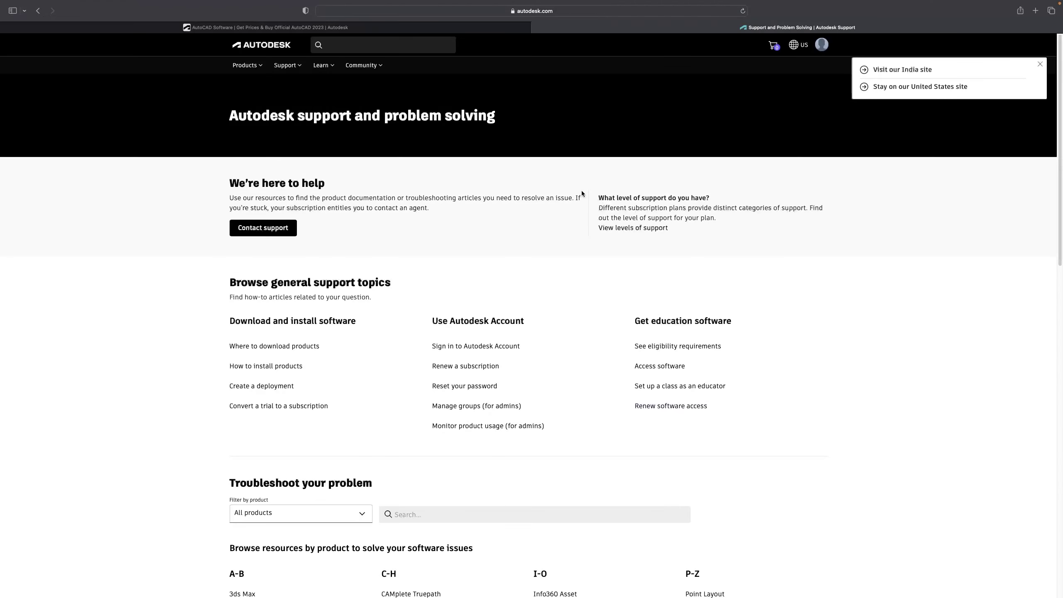
pyautogui.scroll(-3, 415, 249)
pyautogui.scroll(-2, 416, 249)
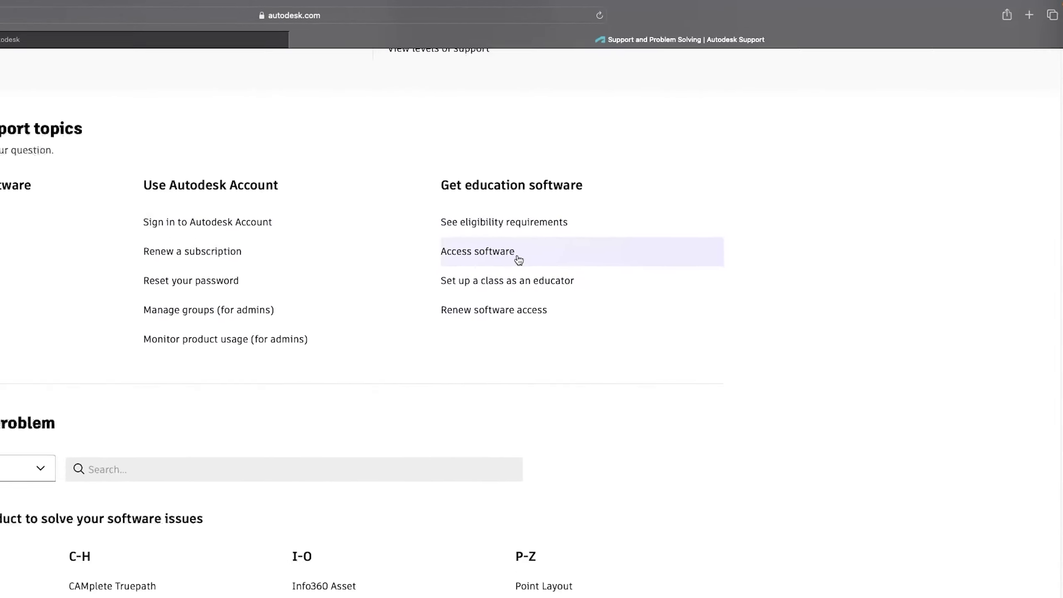
pyautogui.click(450, 260)
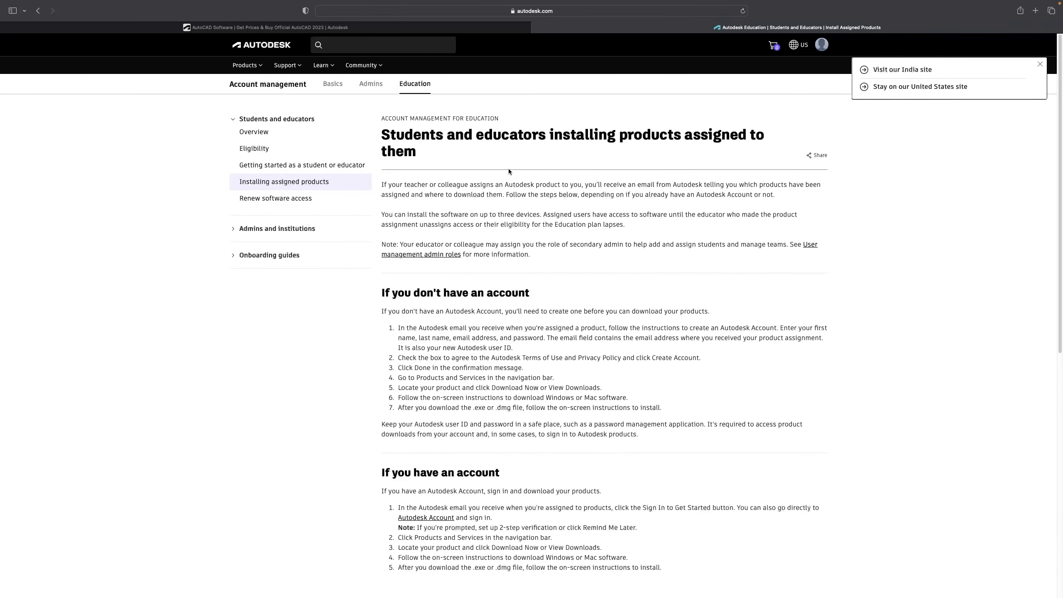
# Reach Educational access from Products and browse the products offered to students.
pyautogui.click(248, 65)
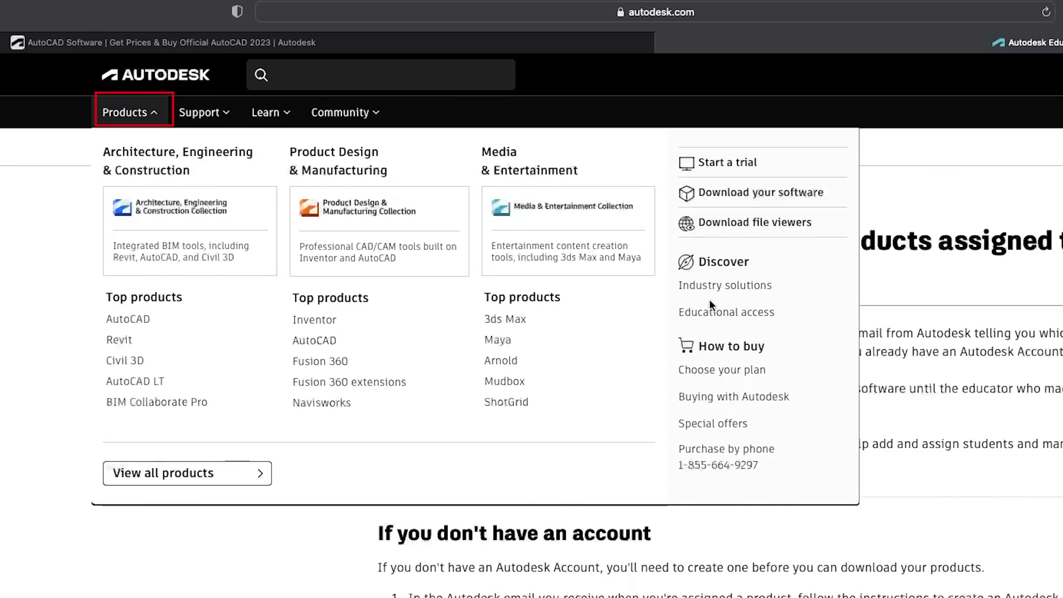
pyautogui.click(741, 318)
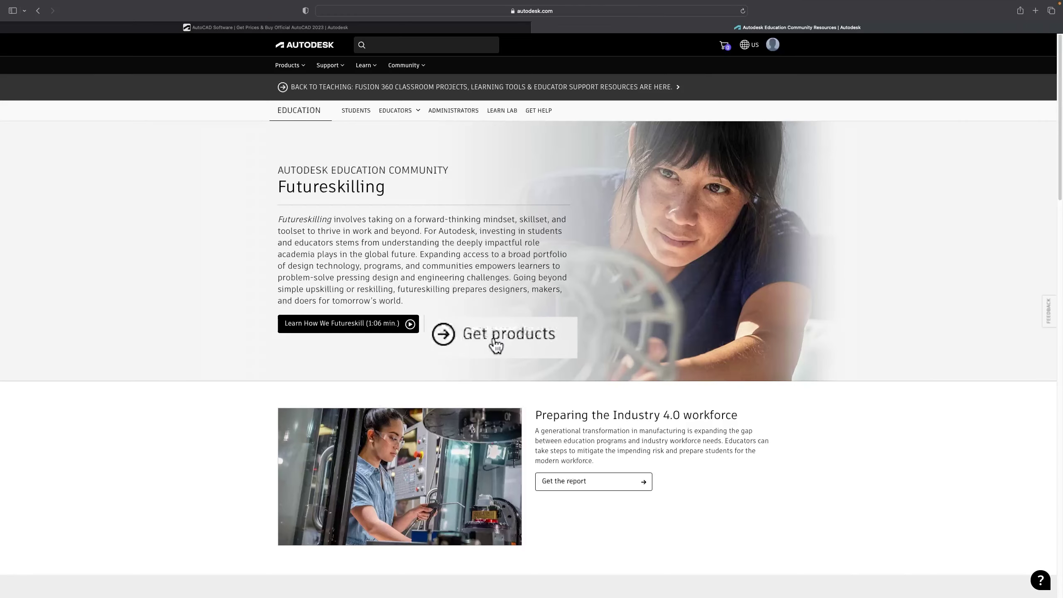
pyautogui.click(494, 340)
pyautogui.scroll(-3, 834, 312)
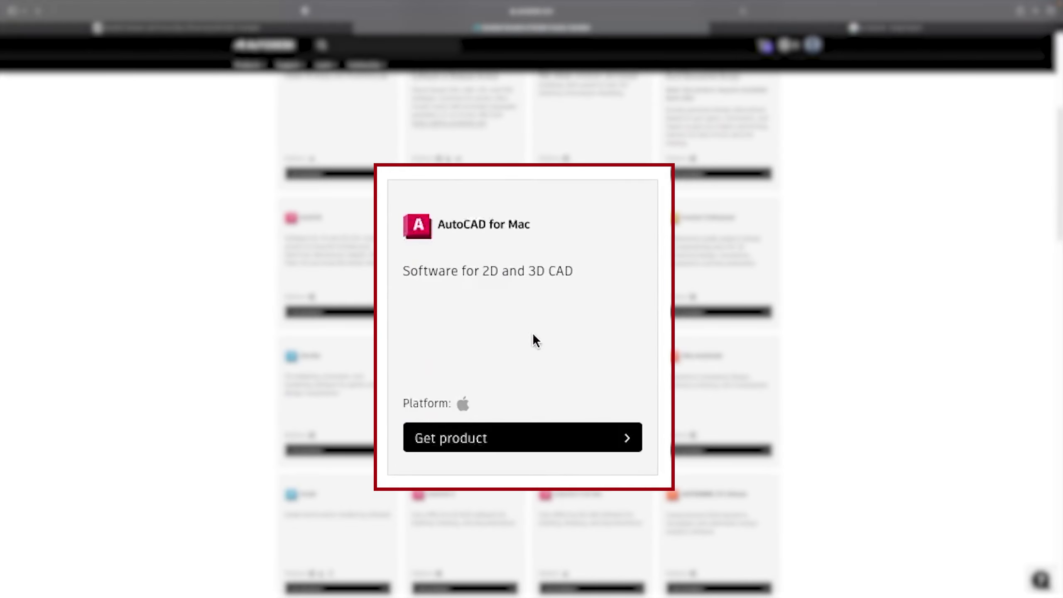
# Download AutoCAD for Mac and open the 1.61 GB .dmg from Safari Downloads.
pyautogui.click(500, 450)
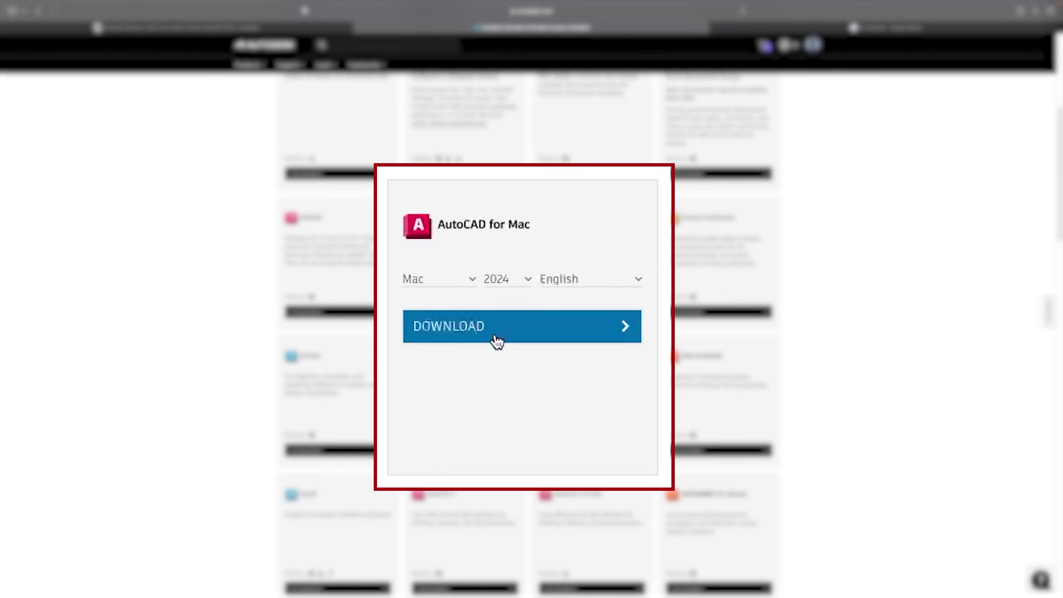
pyautogui.scroll(-5, 786, 284)
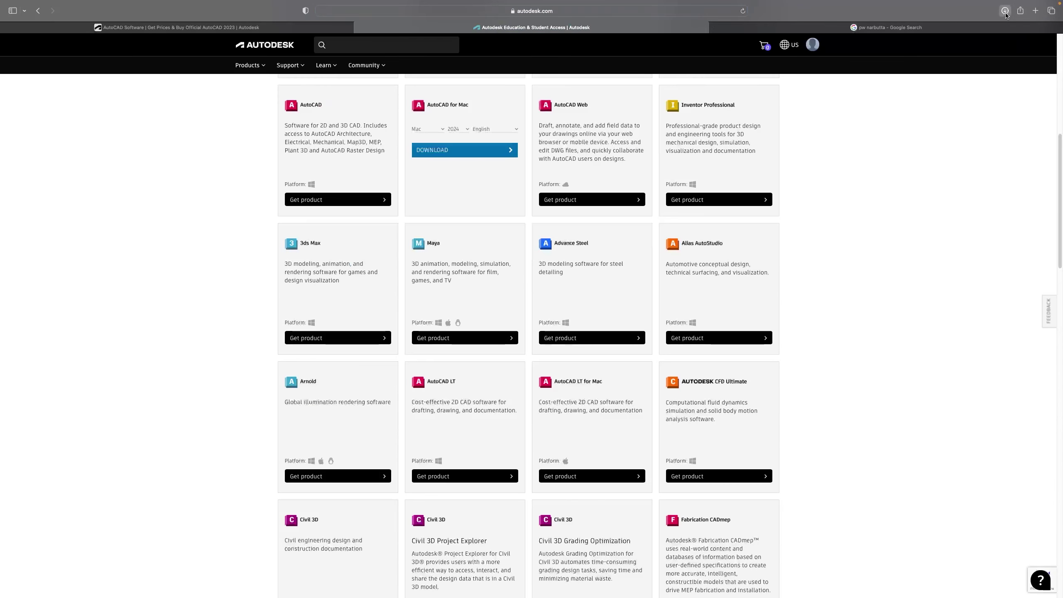
pyautogui.click(1005, 11)
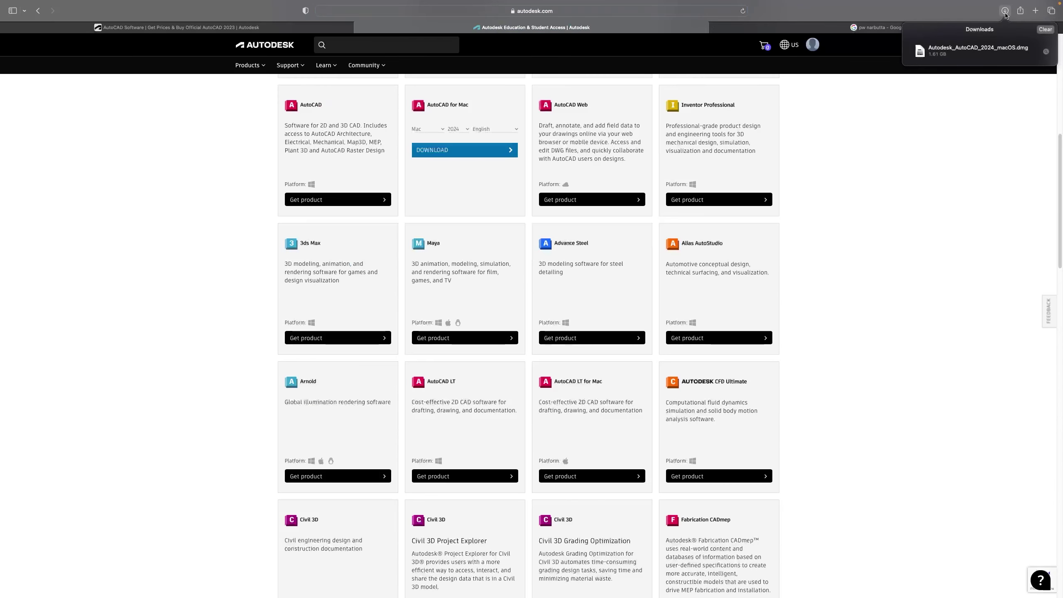
pyautogui.doubleClick(964, 55)
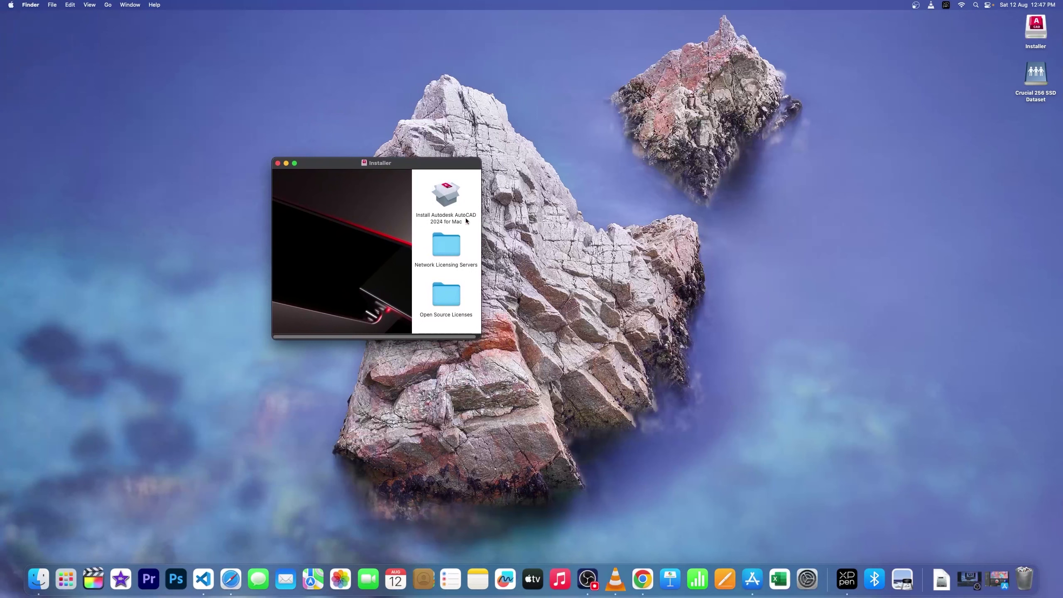
# Widen the disk image window and launch Install Autodesk AutoCAD 2024 for Mac, confirming Open.
pyautogui.moveTo(480, 234); pyautogui.dragTo(671, 237)
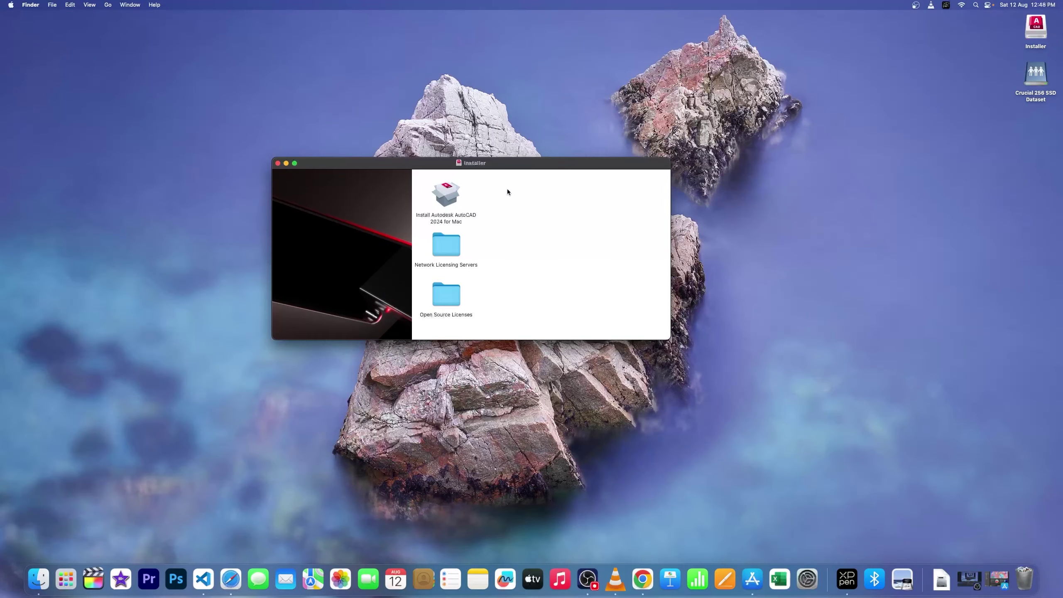
pyautogui.doubleClick(460, 195)
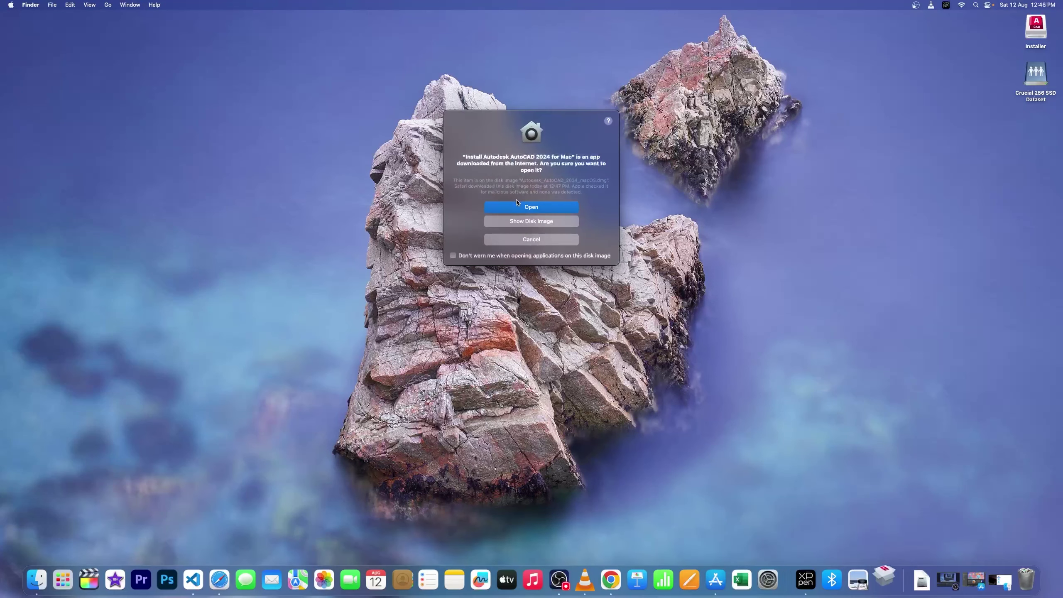
pyautogui.click(519, 206)
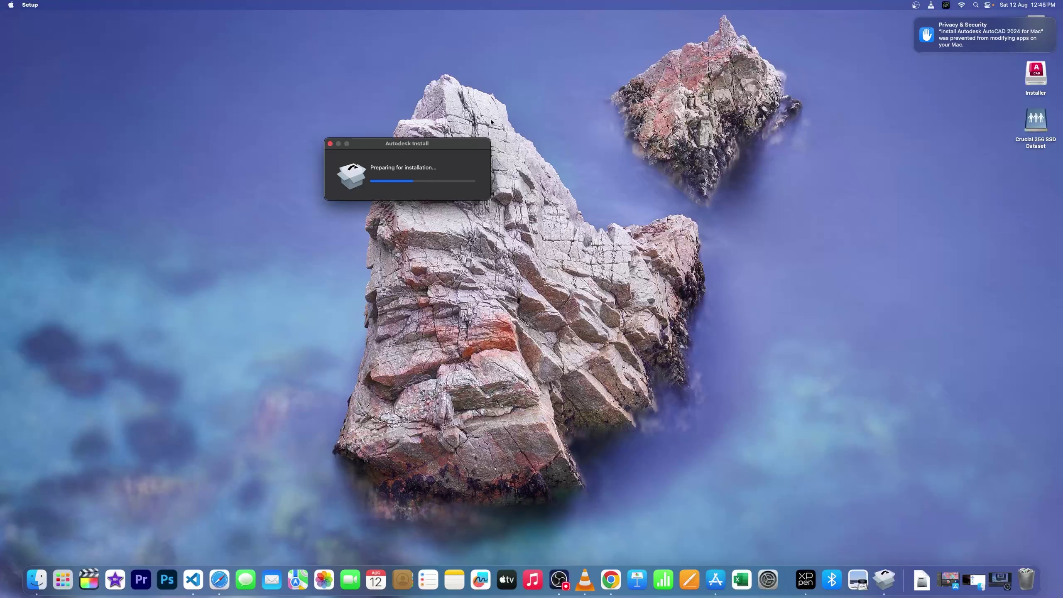
# Authorise with the admin password, agree to the Terms of Use, and install onto Macintosh HD - Data.
pyautogui.click(981, 41)
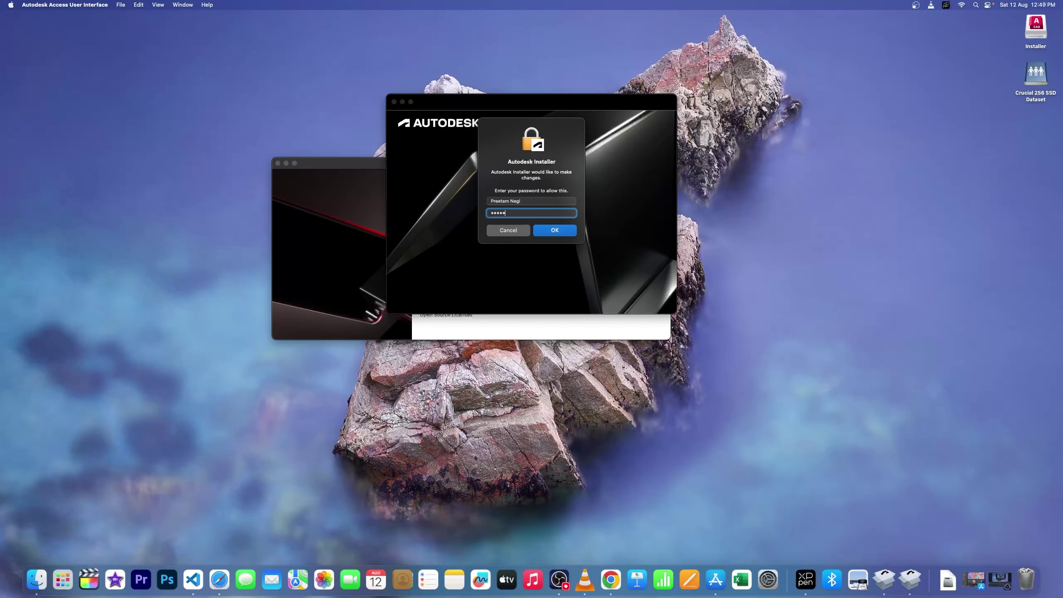
pyautogui.press('Return')
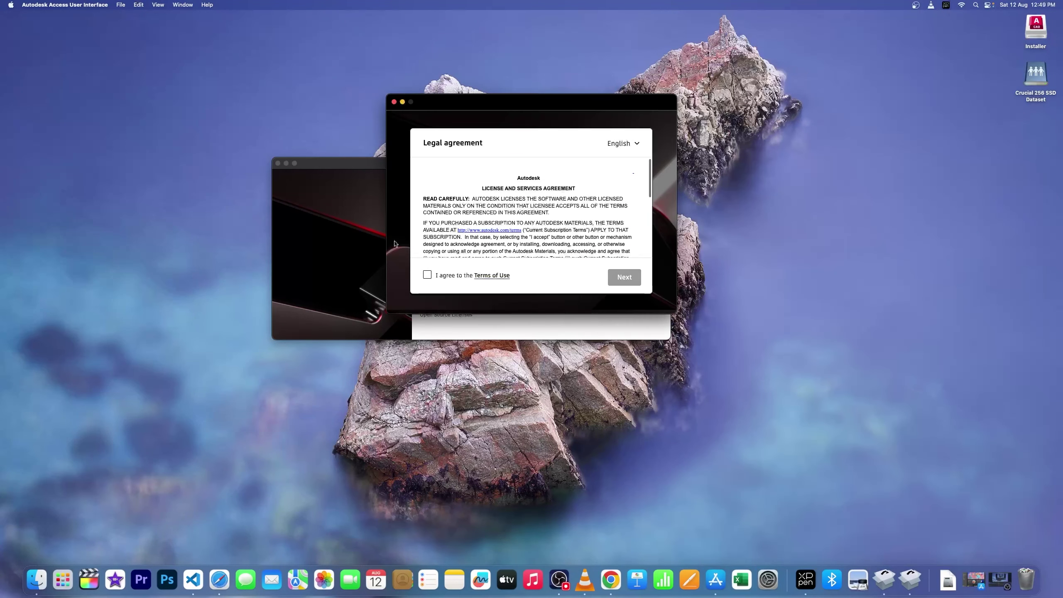
pyautogui.click(427, 274)
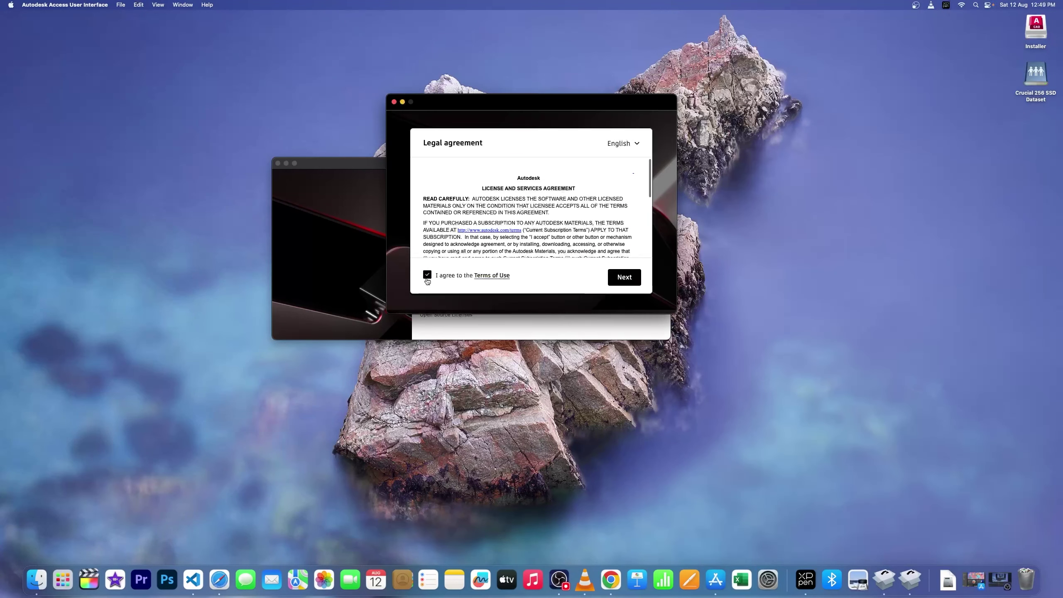
pyautogui.click(628, 276)
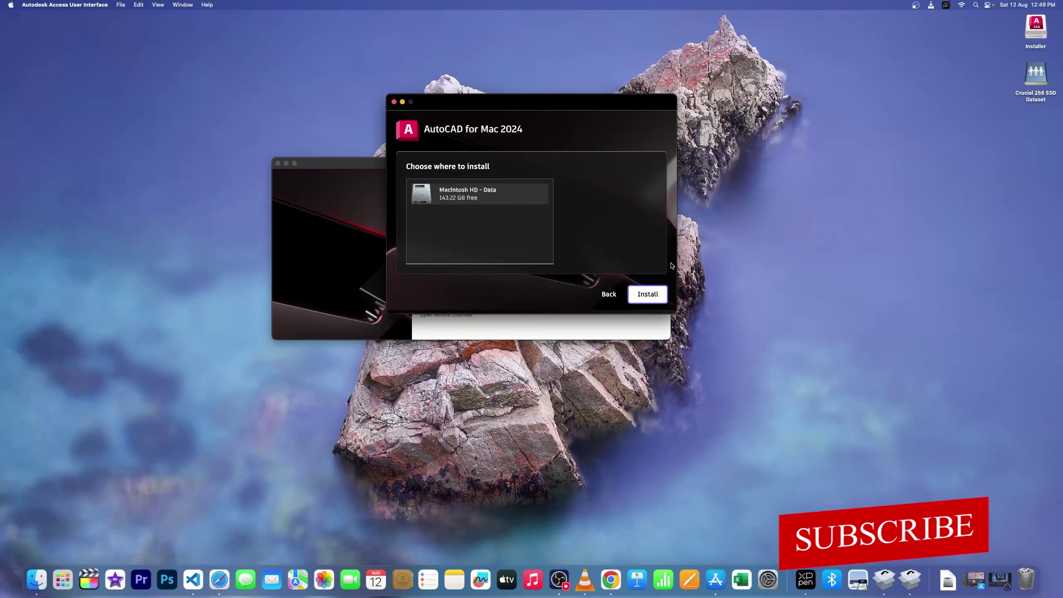
pyautogui.click(647, 294)
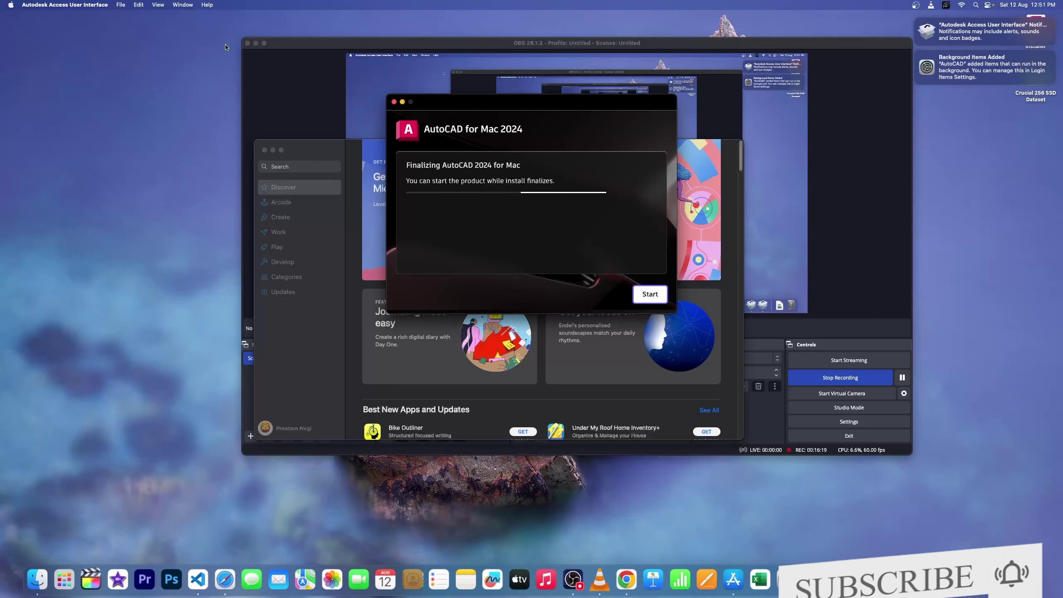
# Start AutoCAD once installation completes and close the leftover installer Finder windows.
pyautogui.click(255, 42)
pyautogui.click(273, 150)
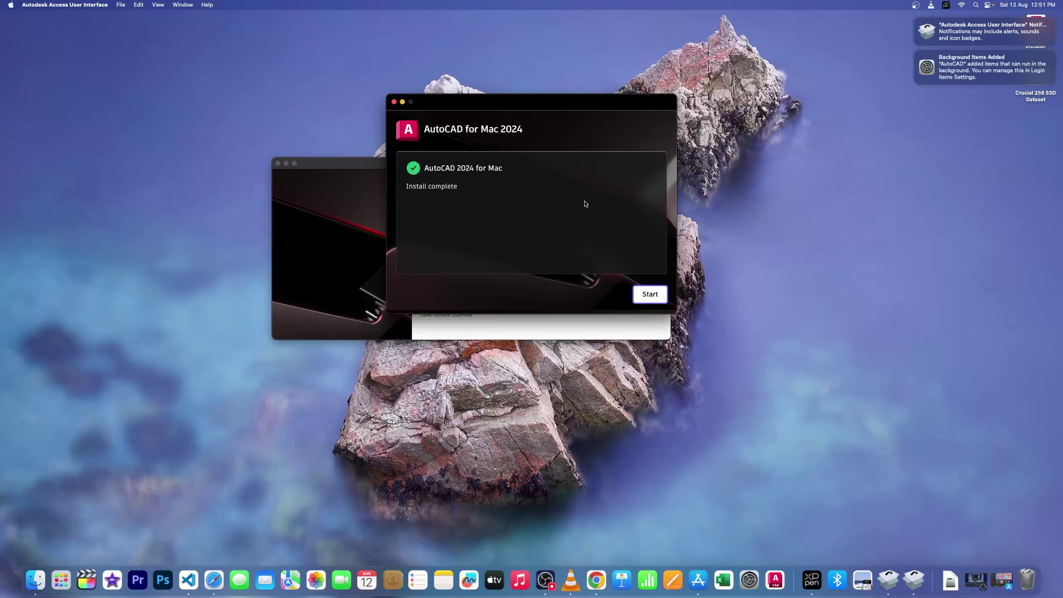
pyautogui.click(650, 294)
pyautogui.doubleClick(310, 204)
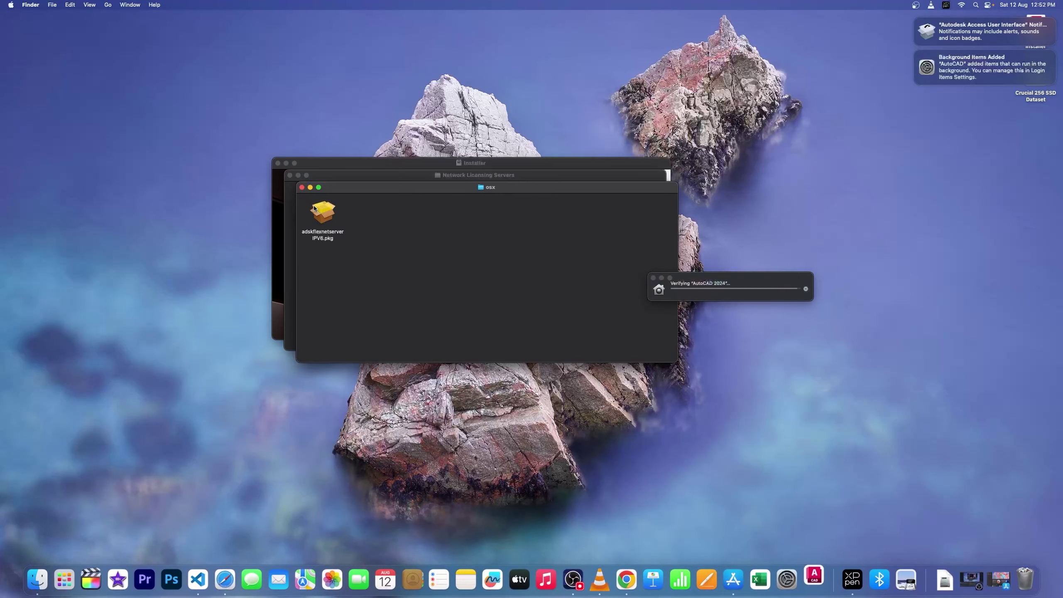
pyautogui.click(302, 188)
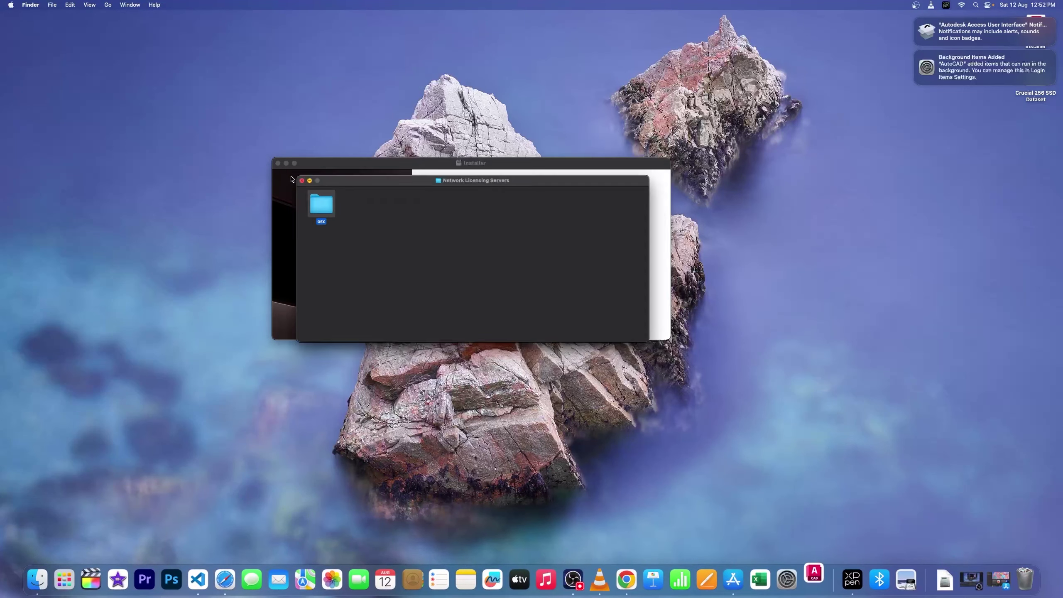
pyautogui.click(289, 175)
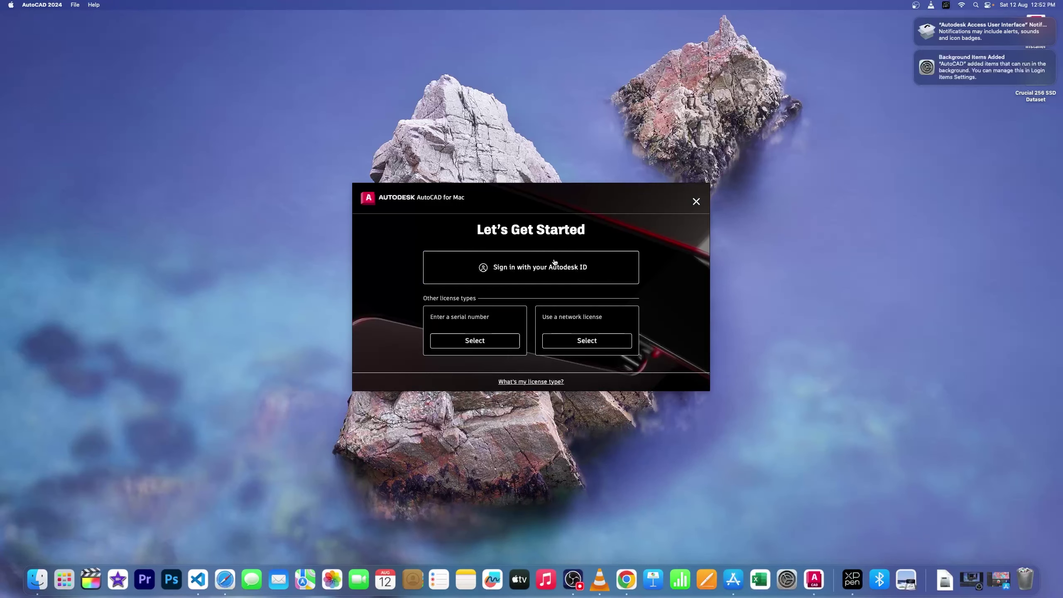
# Sign in with the Autodesk ID e-mail and saved password, then return to AutoCAD.
pyautogui.click(554, 261)
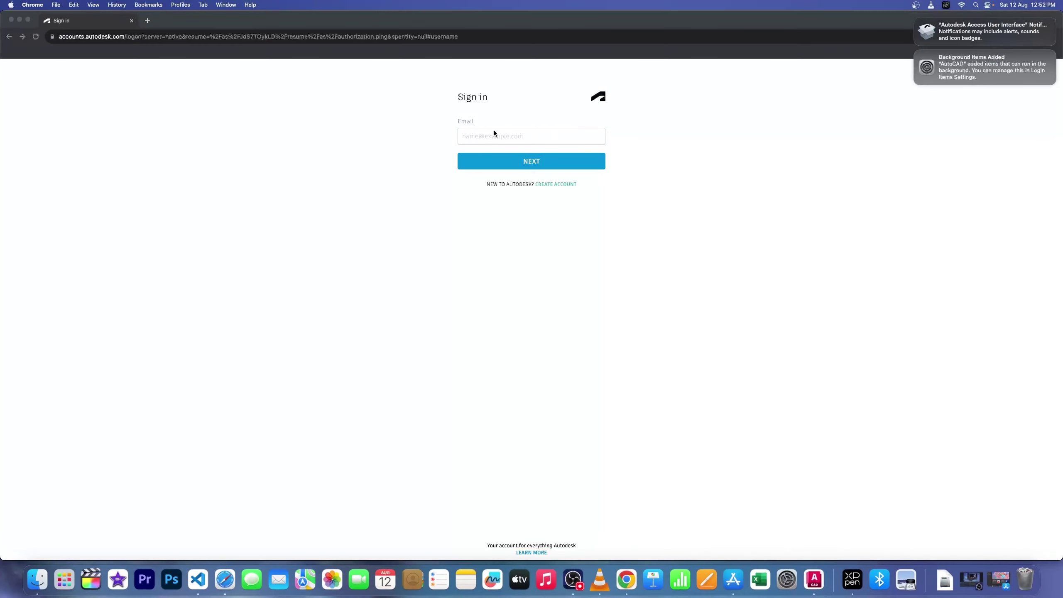
pyautogui.click(494, 134)
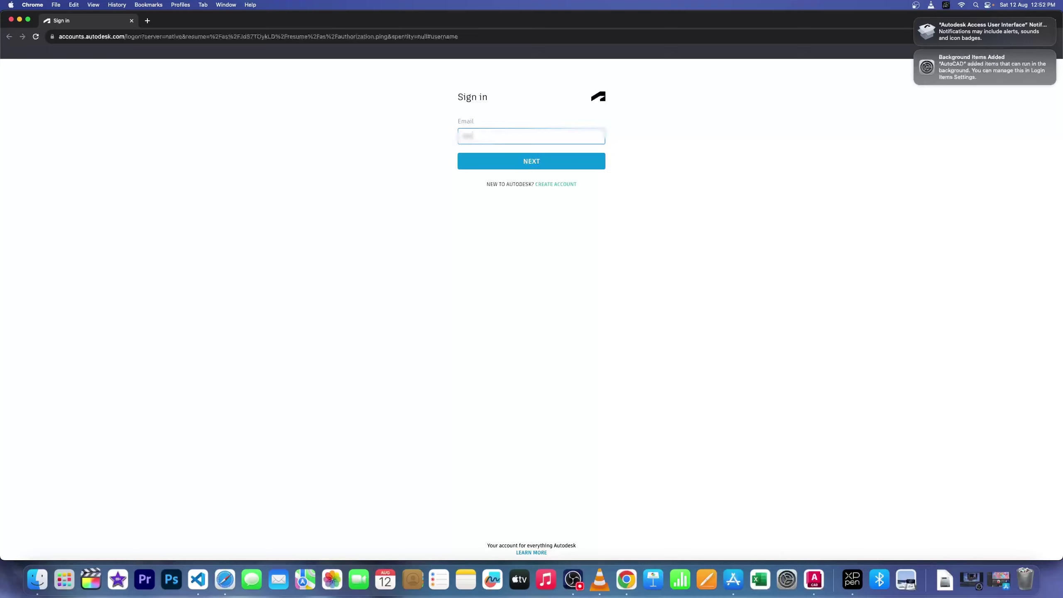
pyautogui.click(524, 162)
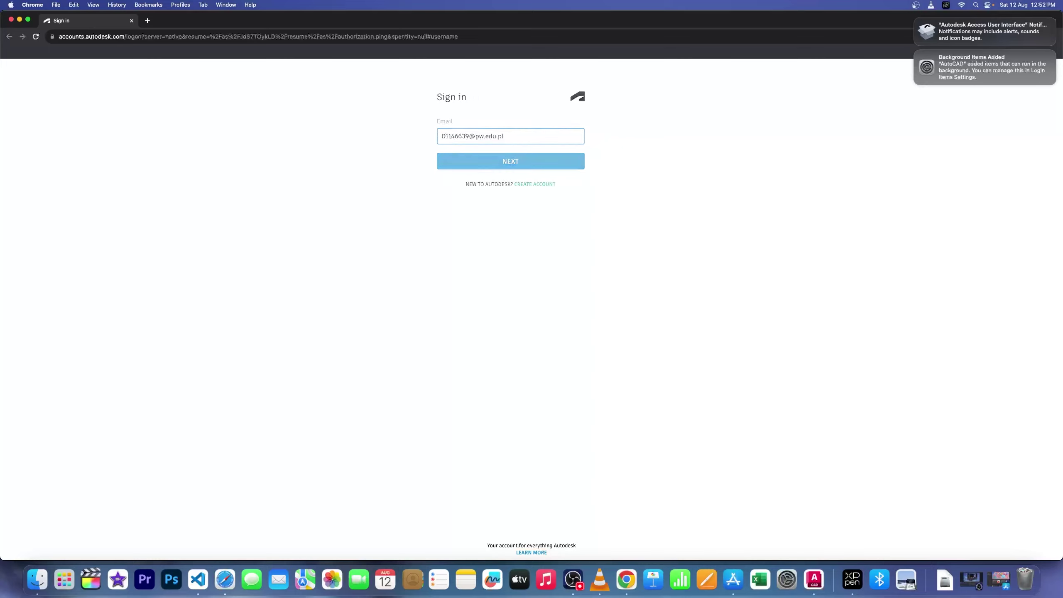
pyautogui.click(523, 196)
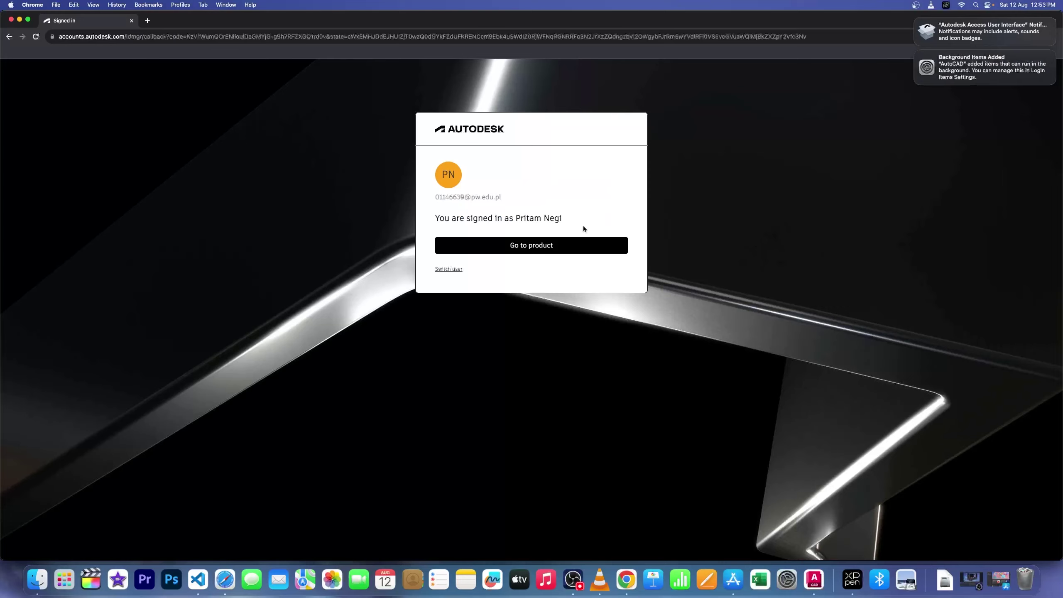
pyautogui.click(542, 245)
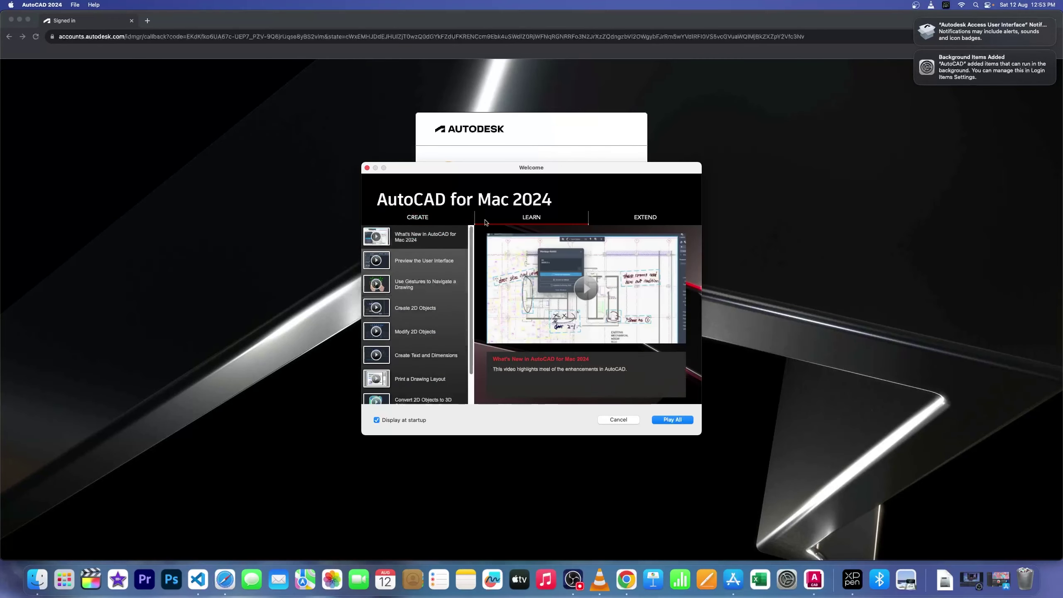
# Use the Welcome window's CREATE options to open Drawing1 from the acadiso.dwt template.
pyautogui.click(440, 218)
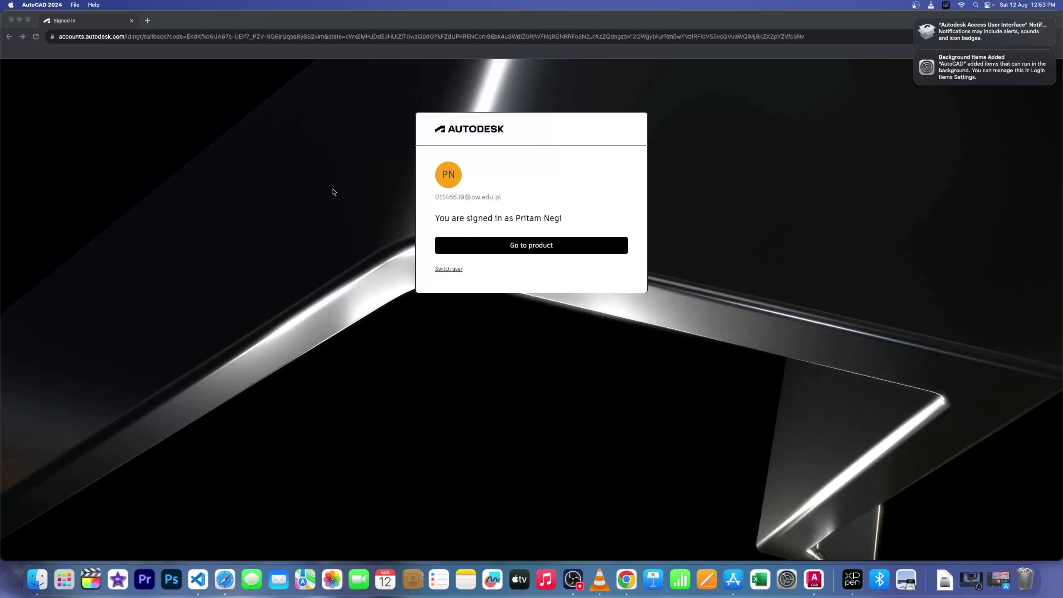
pyautogui.scroll(-5, 401, 211)
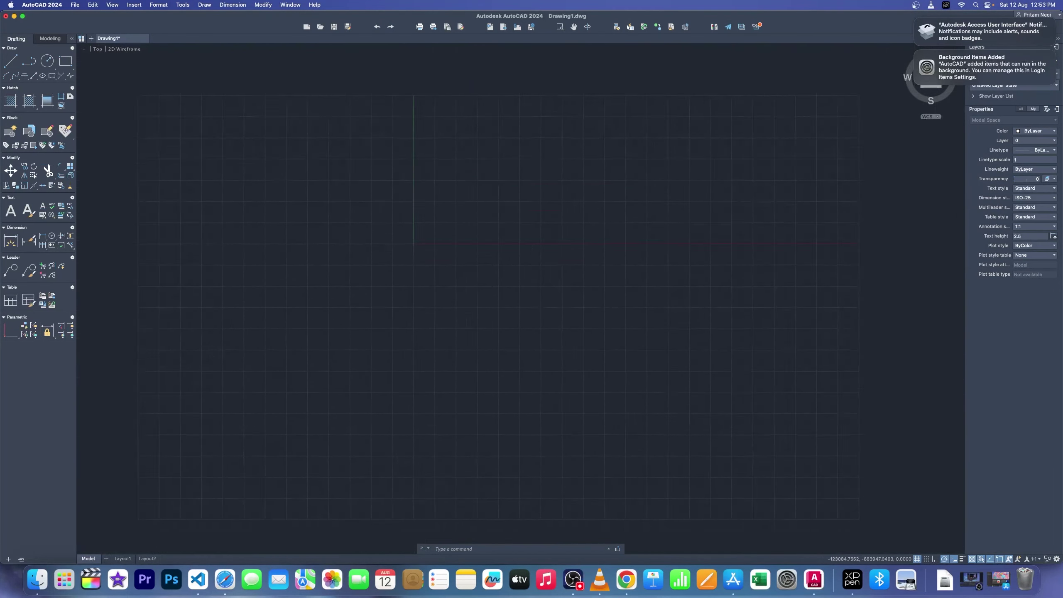
# Draw a six-cornered zigzag outline of straight lines, closing it back at its starting point.
pyautogui.scroll(3, 416, 304)
pyautogui.scroll(3, 389, 256)
pyautogui.click(15, 63)
pyautogui.click(306, 246)
pyautogui.click(409, 148)
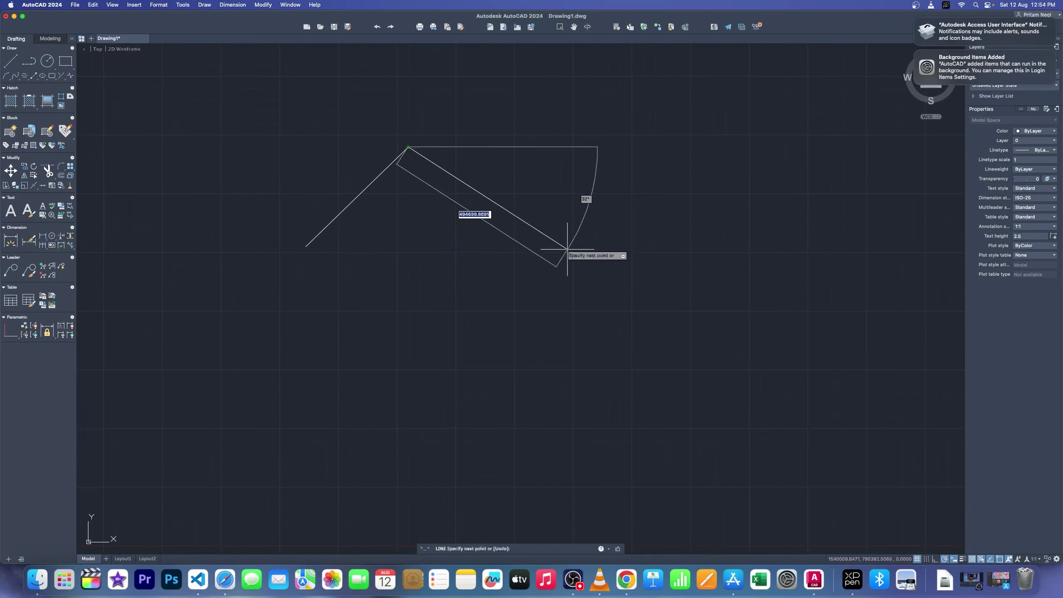
pyautogui.click(593, 287)
pyautogui.click(727, 189)
pyautogui.click(492, 84)
pyautogui.click(261, 166)
pyautogui.click(305, 247)
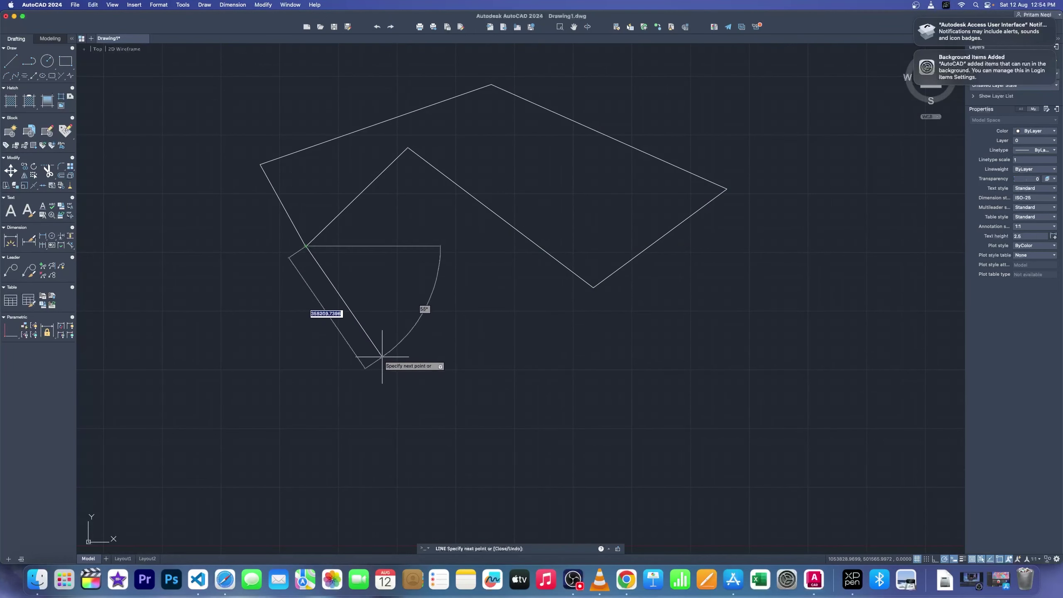
pyautogui.press('Escape')
# Zoom out and back in to inspect the finished closed outline.
pyautogui.scroll(-4, 377, 360)
pyautogui.scroll(-2, 293, 418)
pyautogui.scroll(3, 291, 422)
pyautogui.scroll(3, 292, 422)
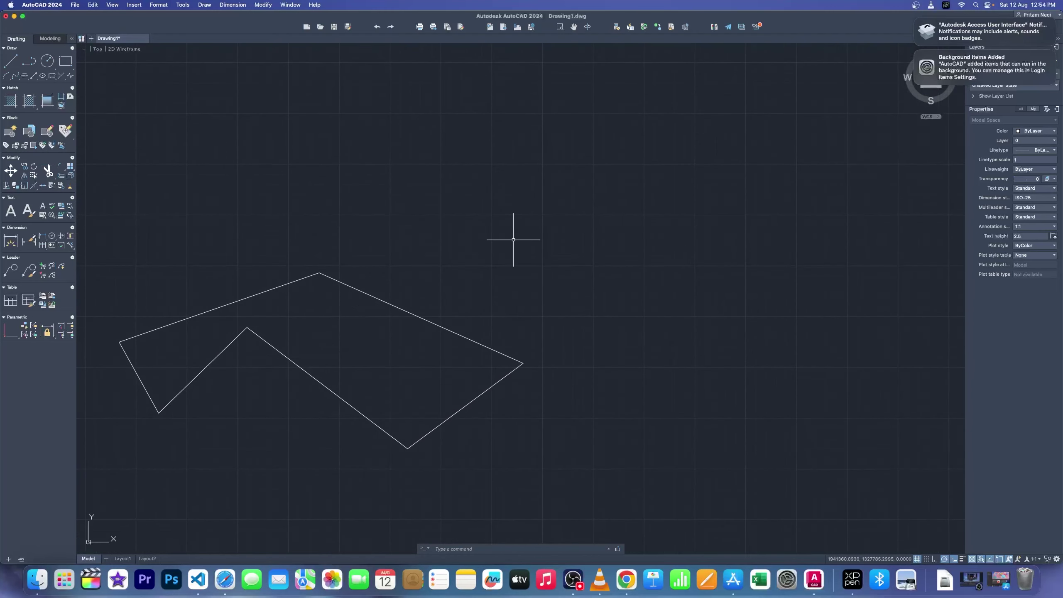
pyautogui.scroll(-1, 545, 207)
pyautogui.scroll(-4, 544, 205)
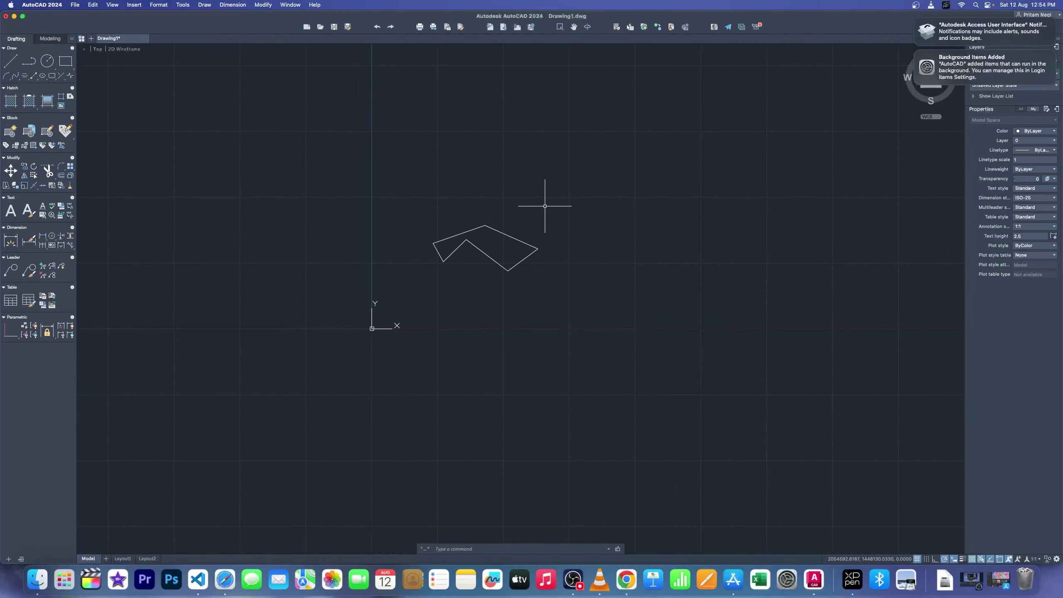
# Extrude the six-sided outline into a solid with EXT, picking the height on screen.
pyautogui.write('ext')
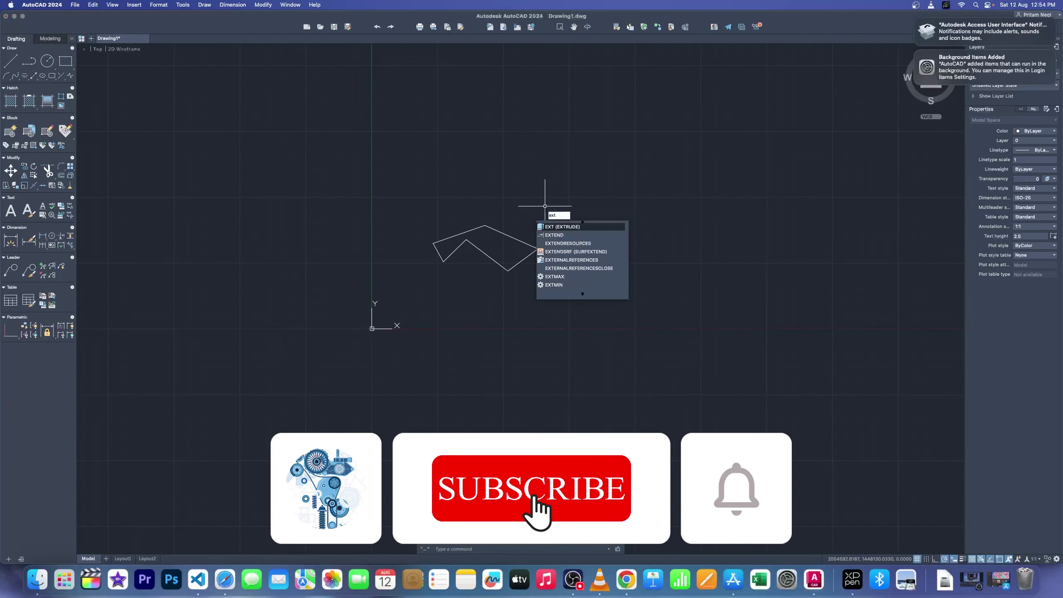
pyautogui.press('Return')
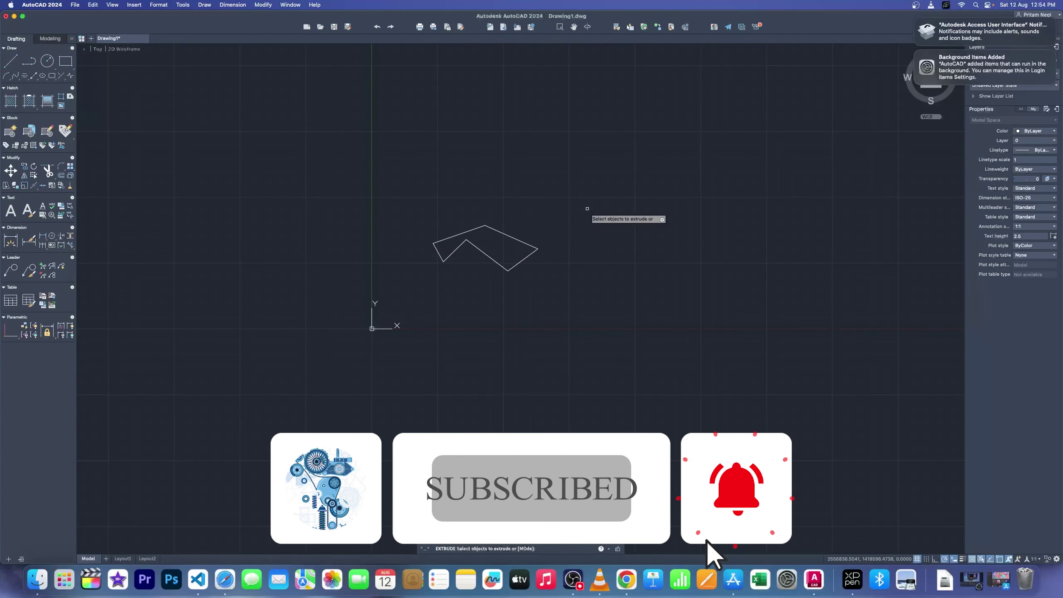
pyautogui.moveTo(579, 204)
pyautogui.mouseDown()
pyautogui.moveTo(473, 280)
pyautogui.moveTo(424, 231)
pyautogui.mouseUp()
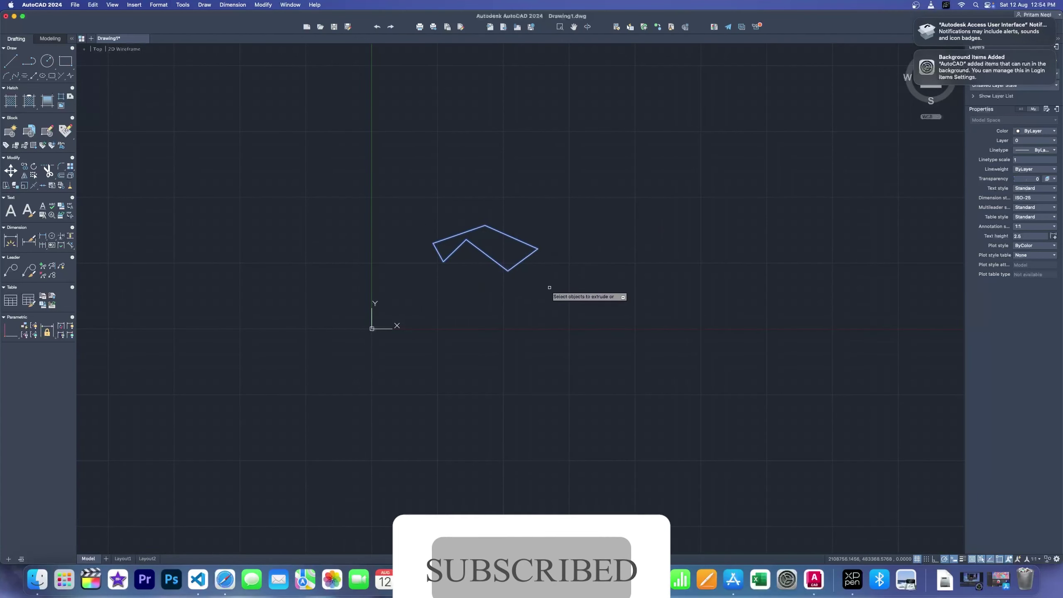
pyautogui.press('Return')
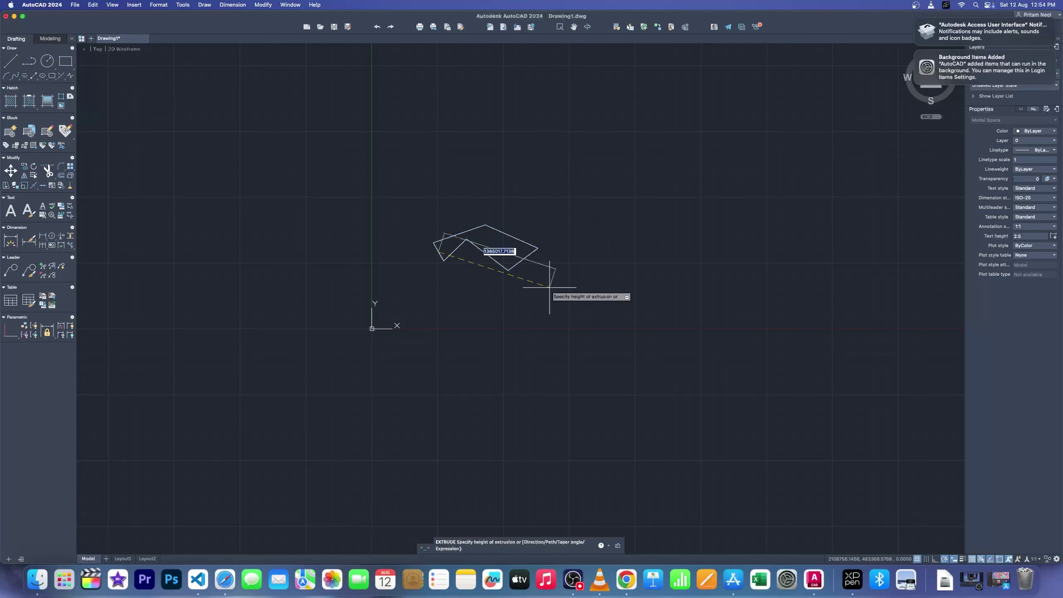
pyautogui.click(459, 181)
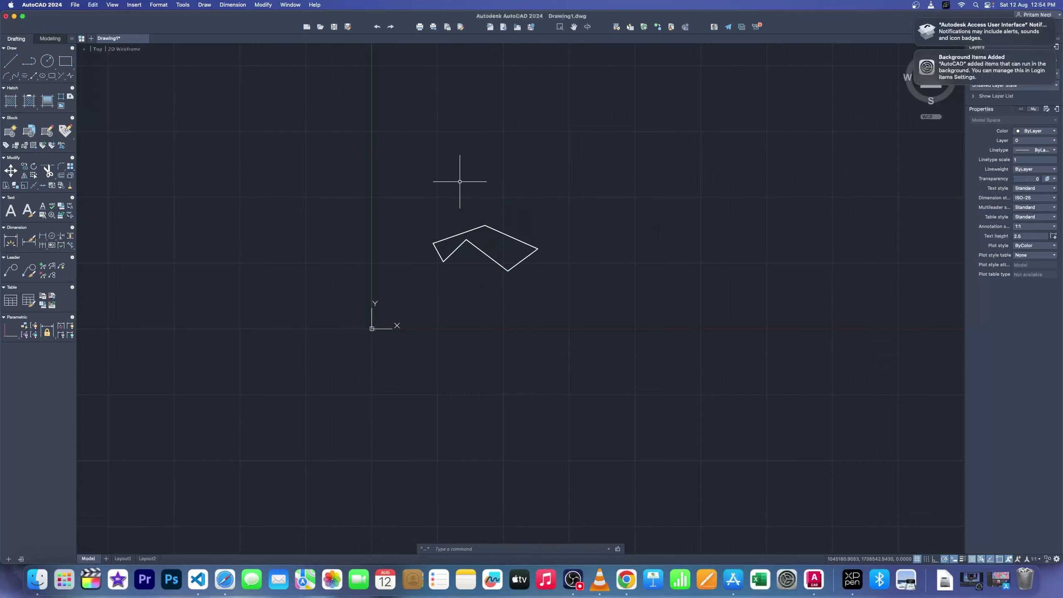
pyautogui.rightClick(483, 149)
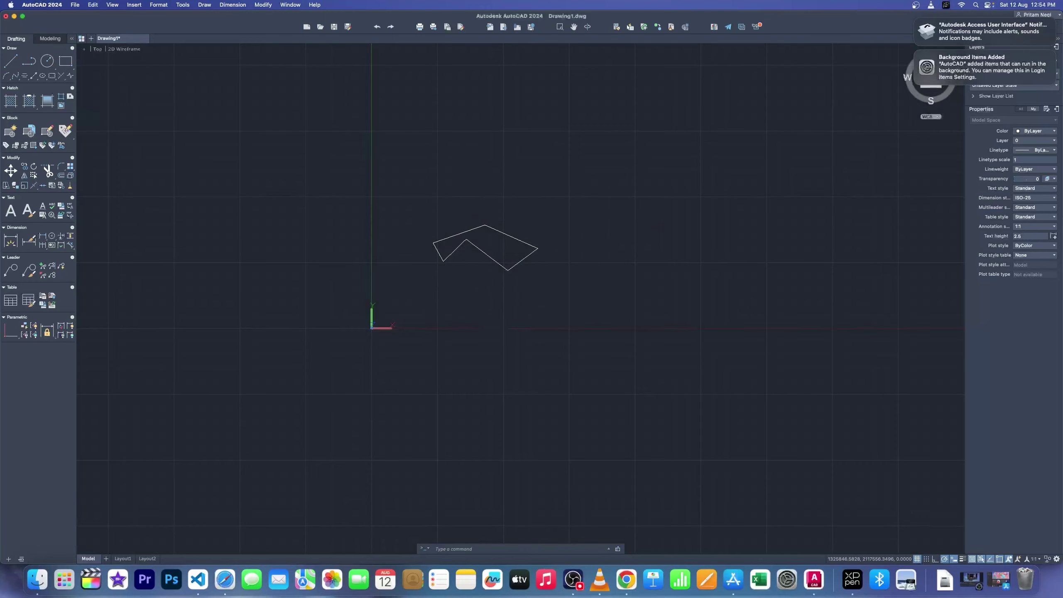